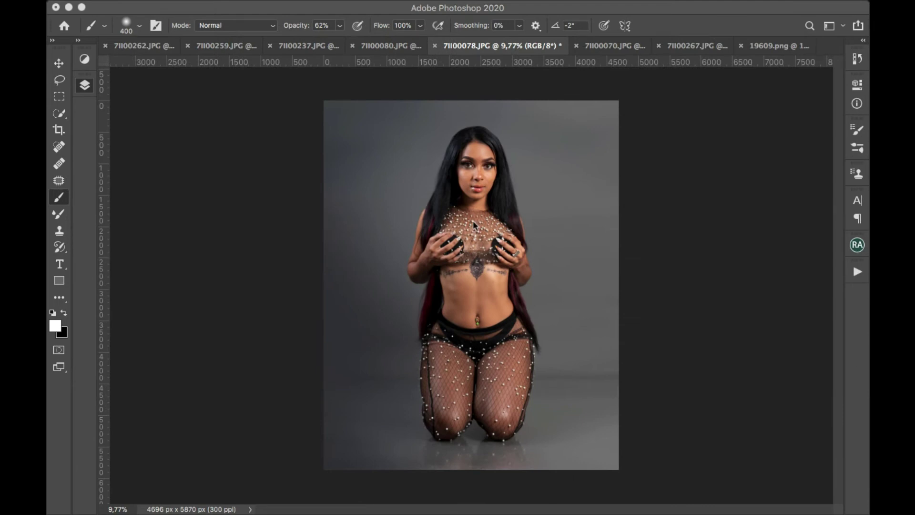
Show the Layers panel and zoom to 100% on the model's face and lips
key("F7")
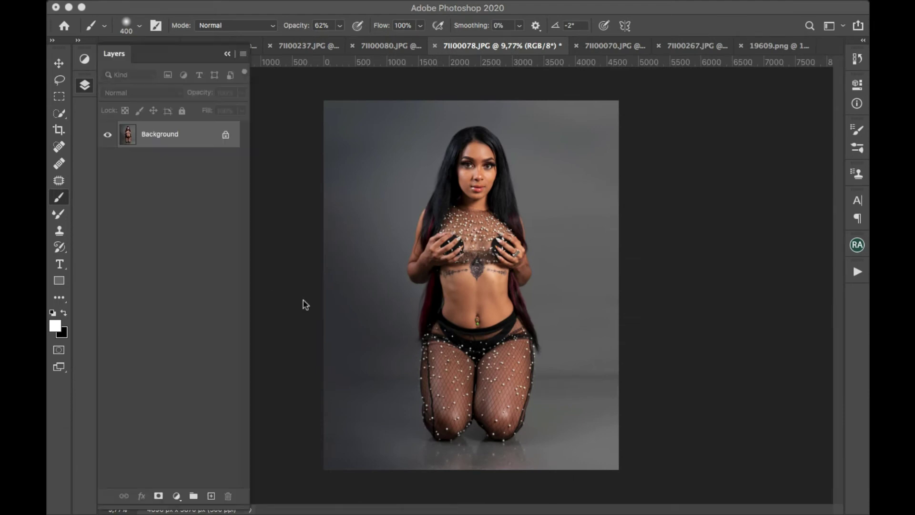
scroll(495, 292, "up", 1)
scroll(495, 292, "up", 1)
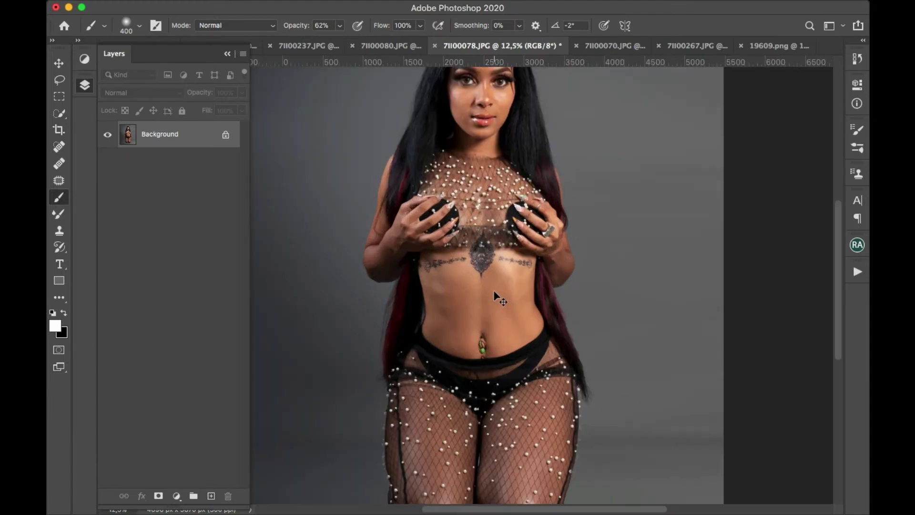
scroll(494, 291, "up", 1)
scroll(494, 292, "up", 1)
scroll(493, 289, "down", 1)
scroll(494, 290, "down", 1)
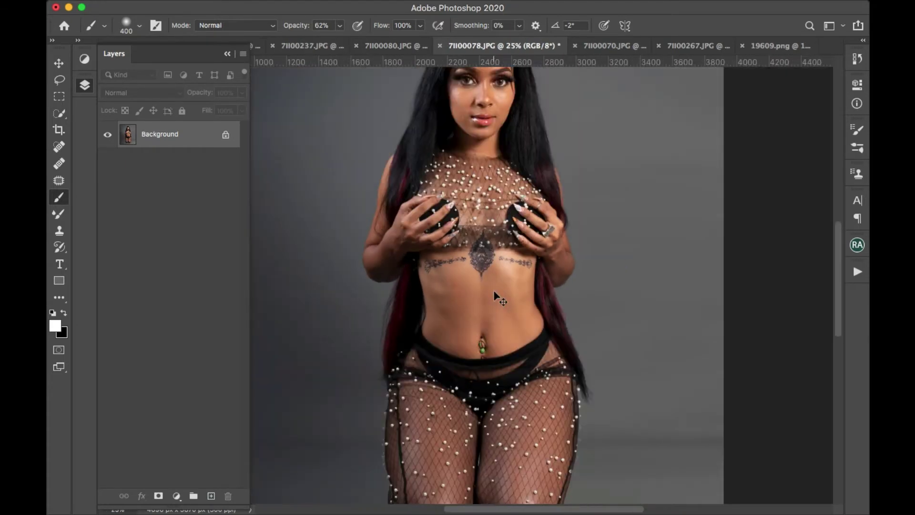
scroll(494, 290, "down", 1)
scroll(494, 290, "up", 2)
scroll(493, 290, "up", 1)
scroll(494, 290, "up", 1)
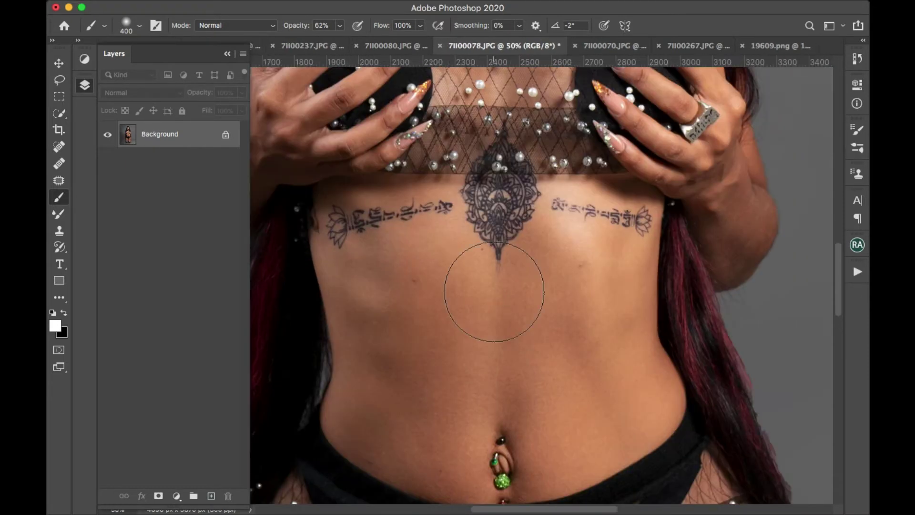
scroll(493, 289, "up", 3)
scroll(494, 291, "up", 1)
scroll(494, 291, "down", 1)
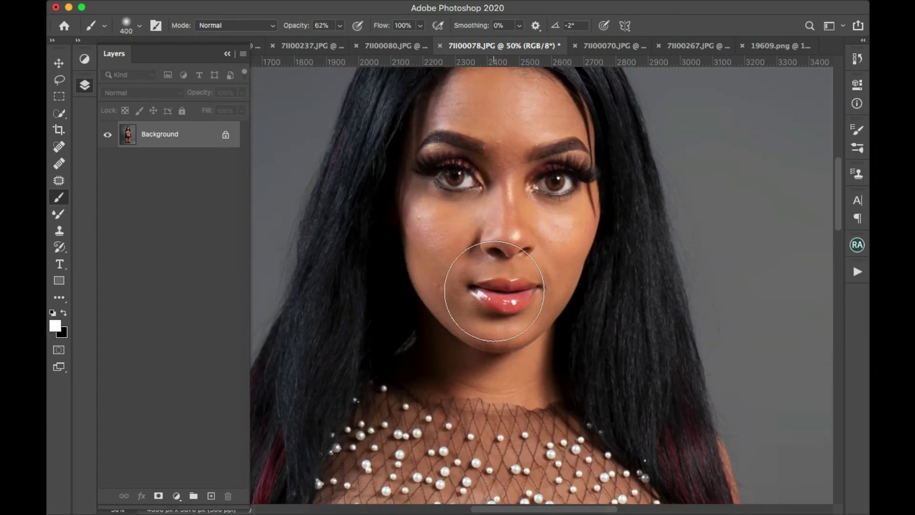
scroll(496, 293, "up", 2)
scroll(494, 291, "up", 1)
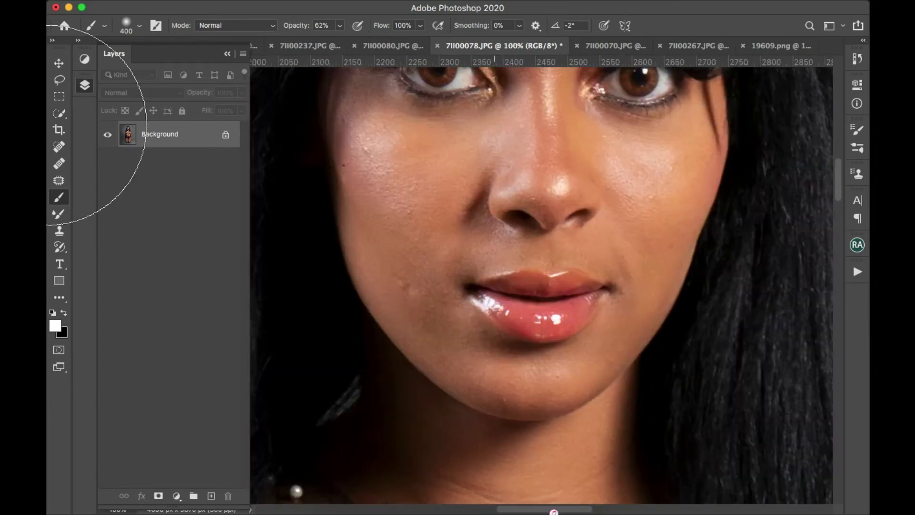
Patch the blemishes on both cheeks with the Patch tool, deselecting after each
left_click(61, 181)
mouse_move(388, 277)
left_mouse_down()
mouse_move(406, 304)
mouse_move(411, 251)
left_mouse_up()
key("ctrl+d")
mouse_move(347, 127)
left_mouse_down()
mouse_move(399, 170)
mouse_move(399, 117)
left_mouse_up()
key("ctrl+d")
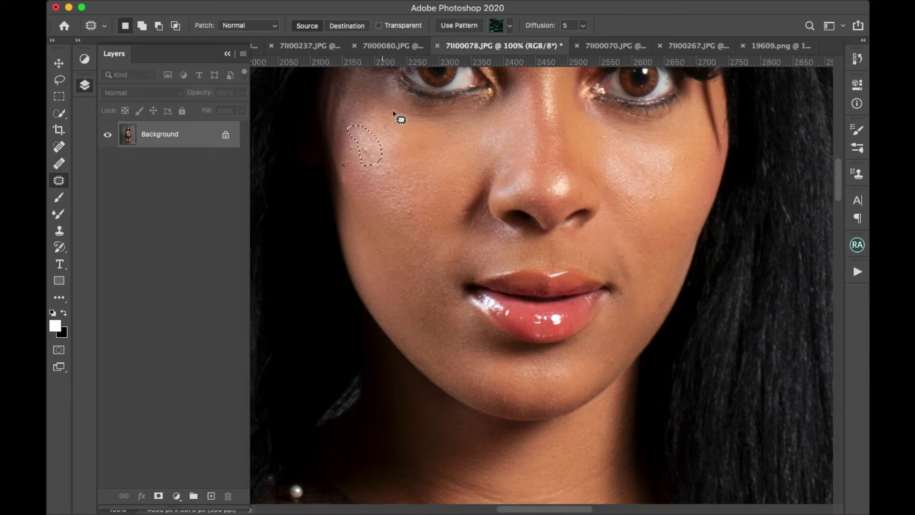
key("ctrl+d")
mouse_move(354, 149)
left_mouse_down()
mouse_move(390, 165)
mouse_move(359, 159)
mouse_move(357, 149)
mouse_move(369, 148)
mouse_move(352, 191)
mouse_move(369, 179)
left_mouse_up()
key("ctrl+d")
key("ctrl+d")
key("ctrl+d")
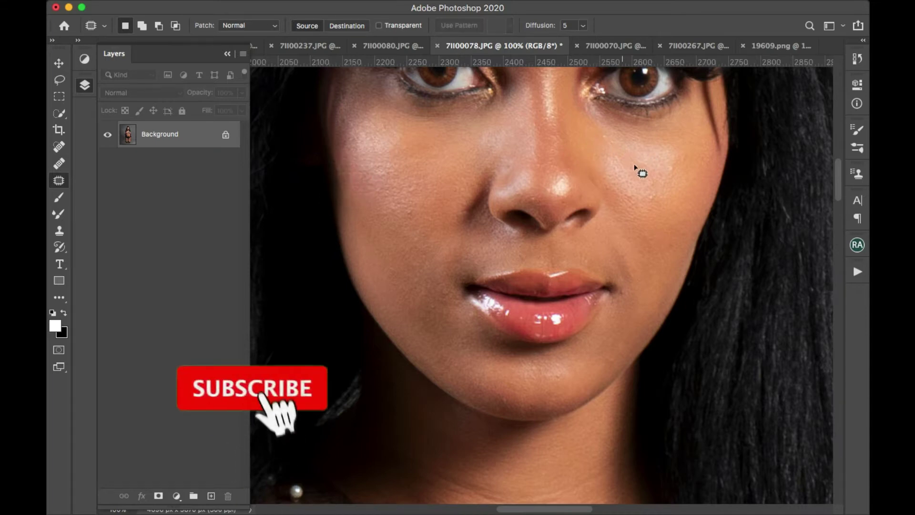
mouse_move(670, 154)
left_mouse_down()
mouse_move(694, 142)
mouse_move(672, 175)
left_mouse_up()
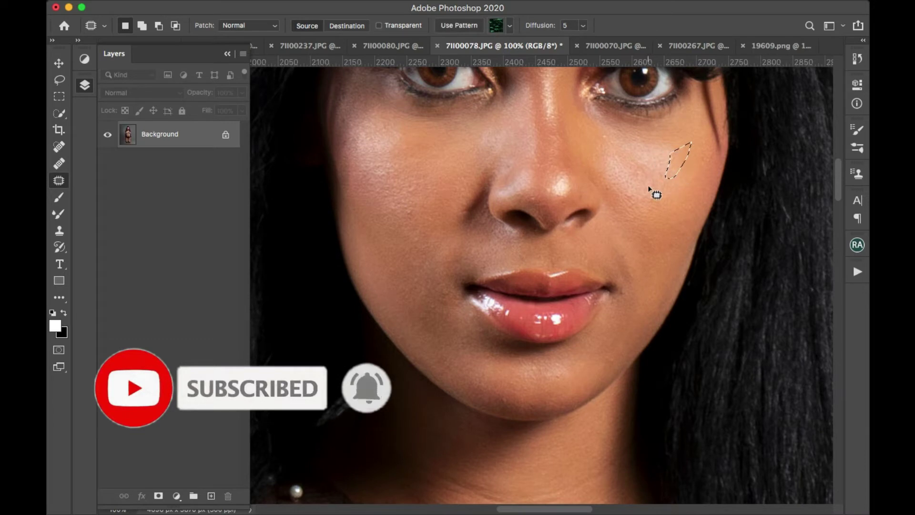
left_click(646, 201)
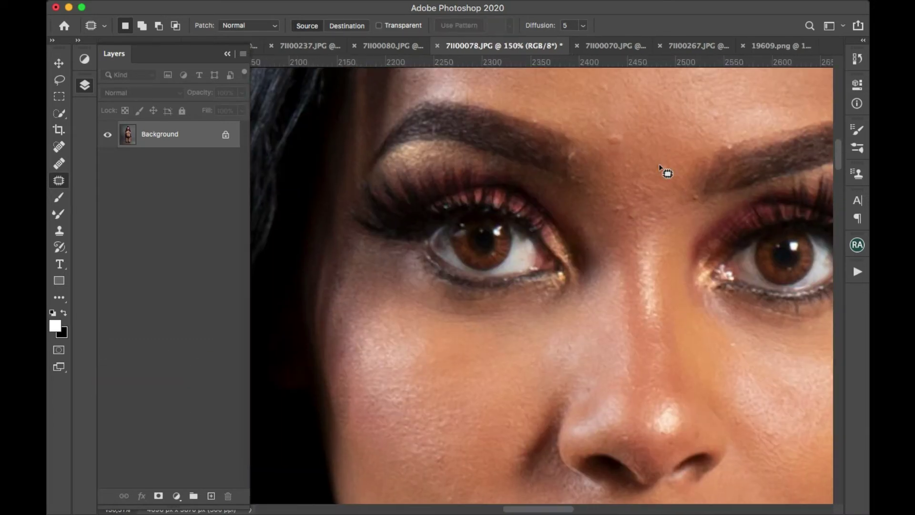
Patch the small spots between the brows and across the forehead with clean skin
scroll(660, 167, "right", 3)
scroll(660, 167, "up", 2)
mouse_move(526, 177)
left_mouse_down()
mouse_move(561, 164)
mouse_move(529, 176)
mouse_move(562, 180)
left_mouse_up()
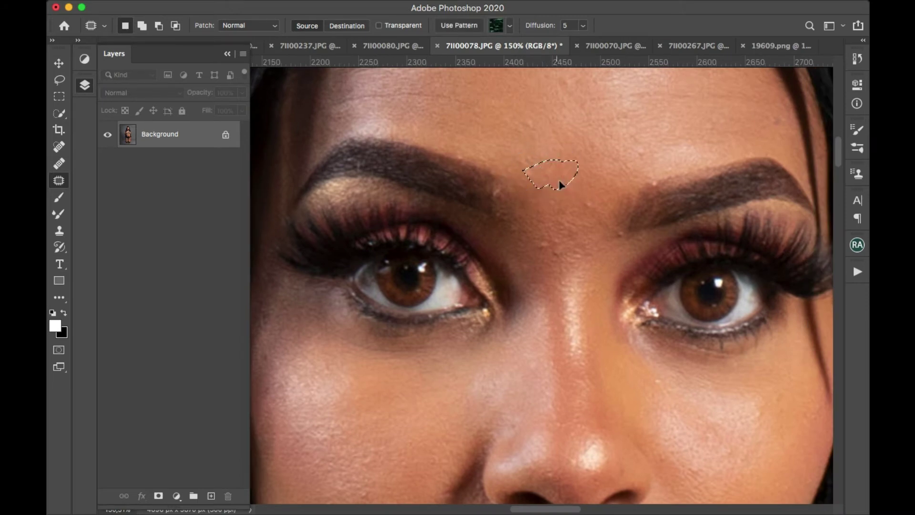
key("ctrl+d")
mouse_move(539, 237)
left_mouse_down()
mouse_move(552, 245)
mouse_move(560, 205)
mouse_move(587, 186)
mouse_move(582, 204)
mouse_move(581, 184)
left_mouse_up()
key("ctrl+d")
key("ctrl+d")
key("ctrl+d")
scroll(579, 185, "up", 3)
mouse_move(560, 219)
left_mouse_down()
mouse_move(565, 224)
mouse_move(568, 198)
left_mouse_up()
key("ctrl+d")
left_click_drag(537, 165, 509, 162)
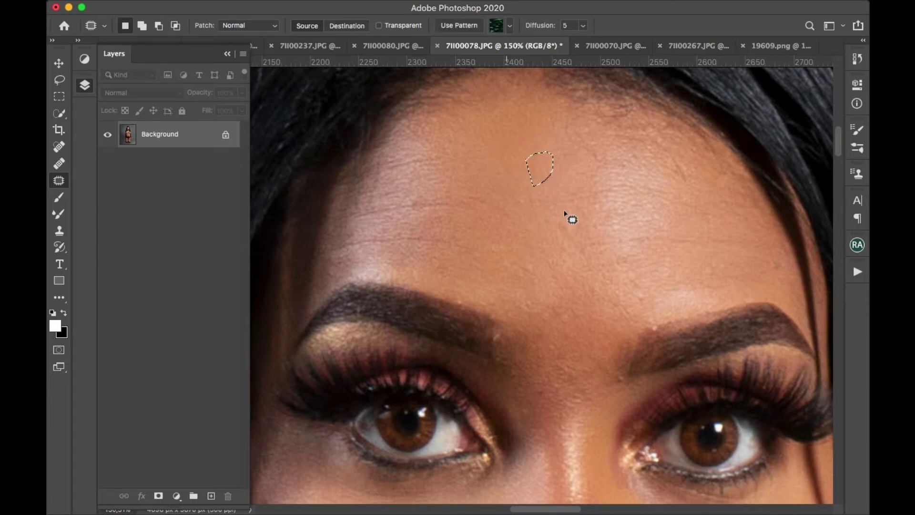
key("ctrl+d")
left_click_drag(577, 238, 564, 213)
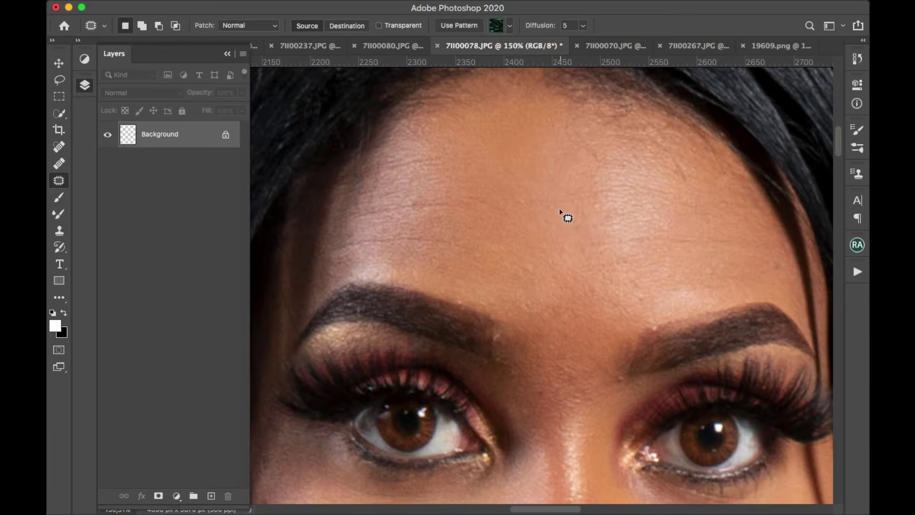
key("ctrl+d")
Zoom out and run 16-bit Frequency Separation from the Beauty Retouch v3.2 panel
scroll(494, 213, "down", 2)
scroll(494, 214, "down", 1)
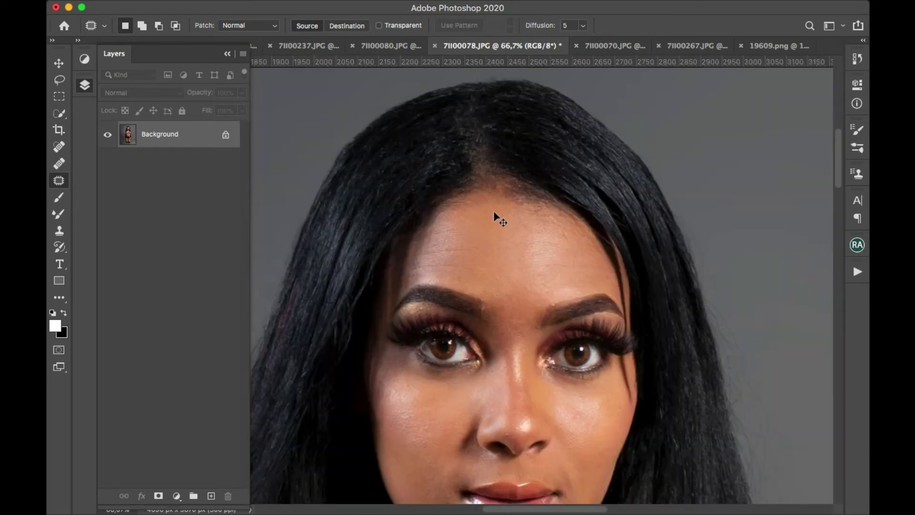
scroll(494, 213, "down", 1)
scroll(494, 213, "down", 1)
scroll(494, 213, "down", 1)
scroll(494, 214, "down", 1)
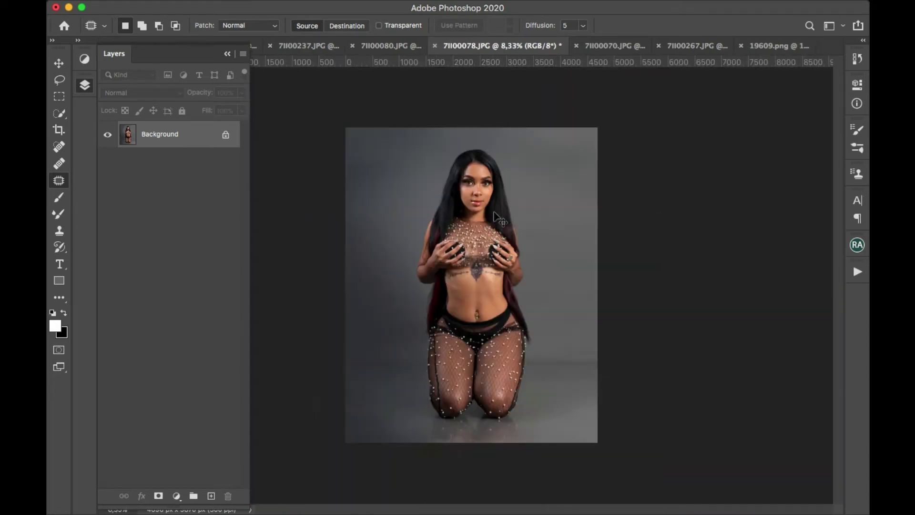
scroll(494, 213, "up", 1)
scroll(494, 214, "up", 1)
scroll(494, 213, "up", 1)
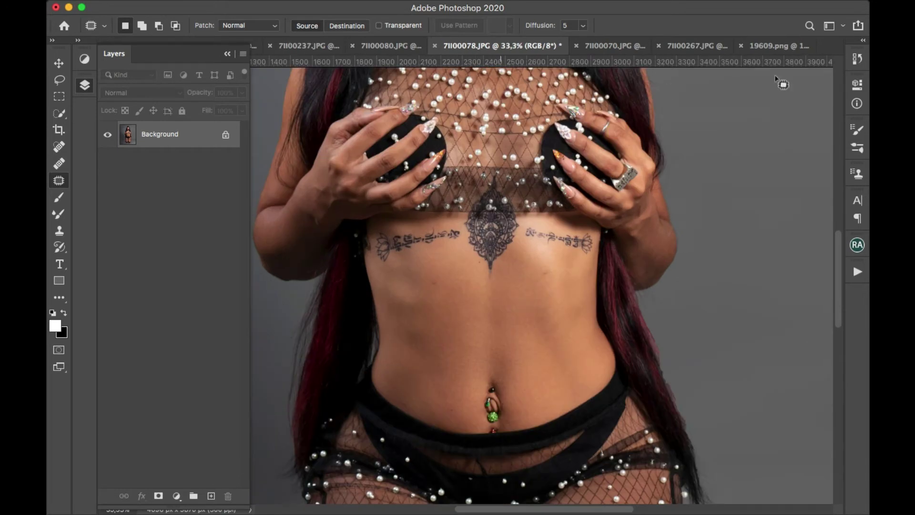
left_click(857, 244)
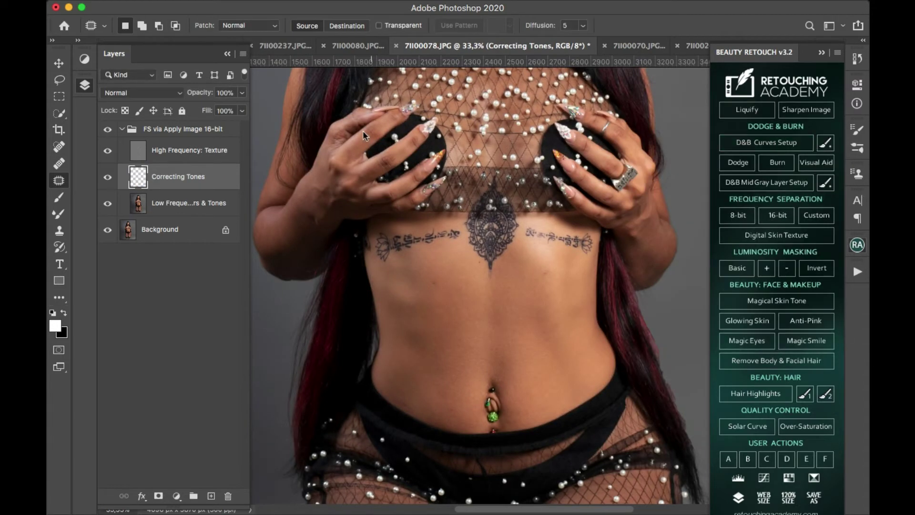
On the Low Frequency layer, lasso a 10 px feathered selection of the left belly
left_click(167, 204)
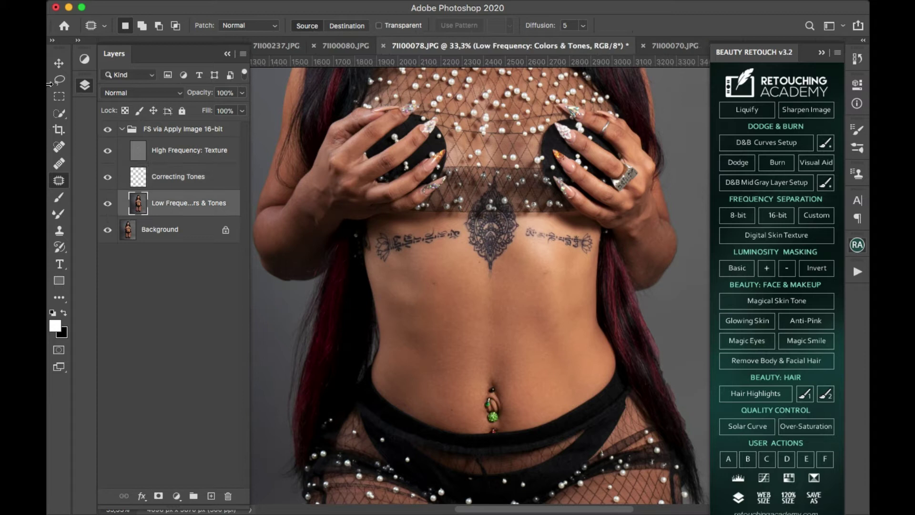
left_click(65, 84)
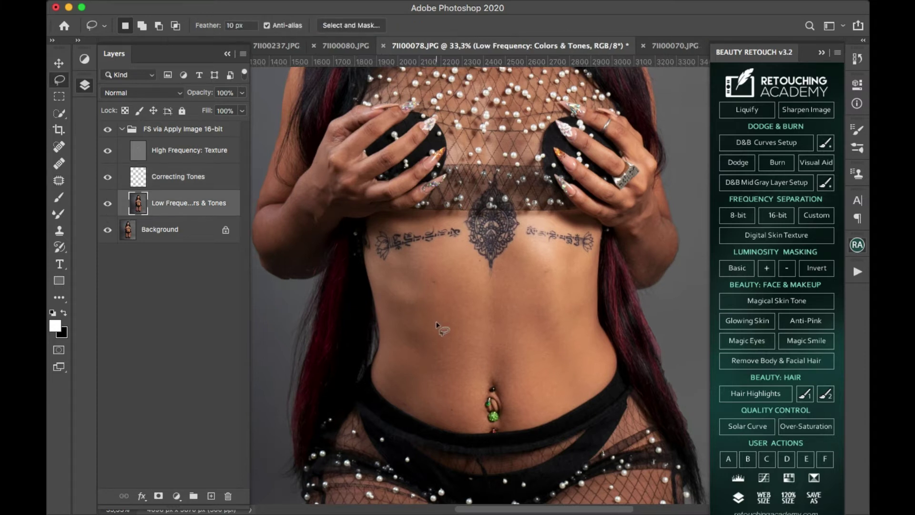
scroll(436, 323, "up", 2)
scroll(435, 323, "up", 2)
scroll(436, 324, "up", 2)
scroll(437, 324, "down", 1)
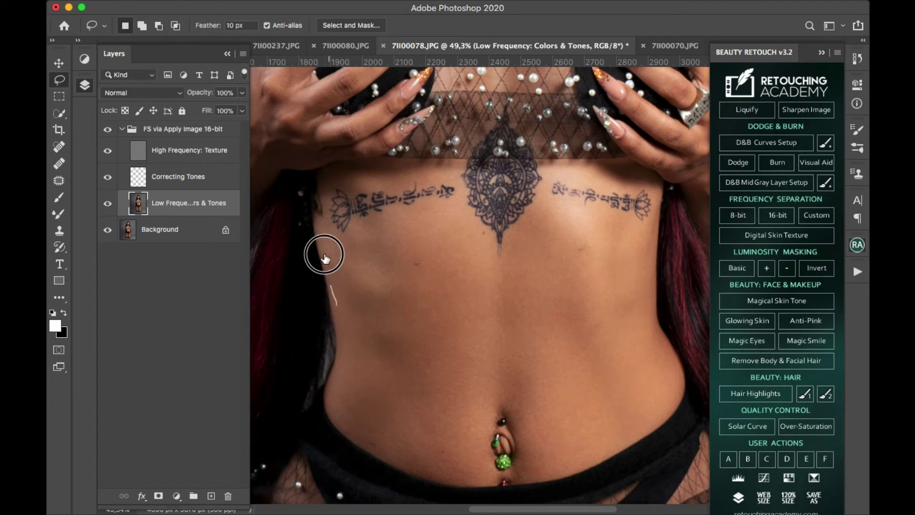
mouse_move(337, 309)
left_mouse_down()
mouse_move(340, 270)
mouse_move(322, 228)
left_mouse_up()
left_click(545, 184)
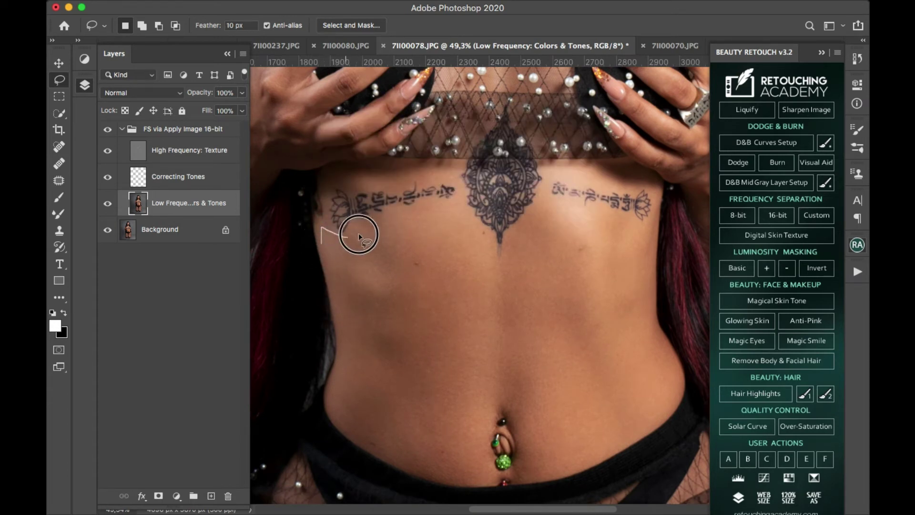
mouse_move(457, 210)
left_mouse_down()
mouse_move(477, 473)
mouse_move(419, 462)
mouse_move(351, 431)
mouse_move(337, 388)
mouse_move(350, 331)
mouse_move(323, 240)
left_mouse_up()
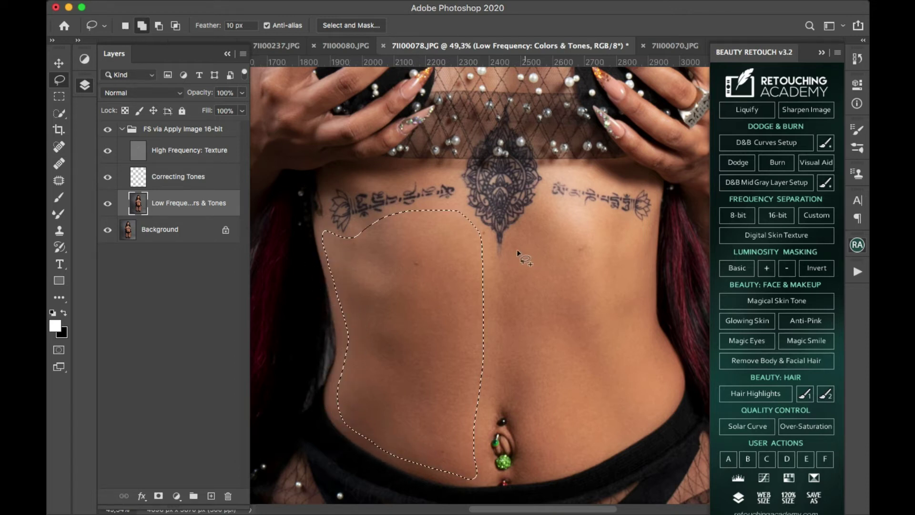
left_click_drag(553, 201, 571, 200)
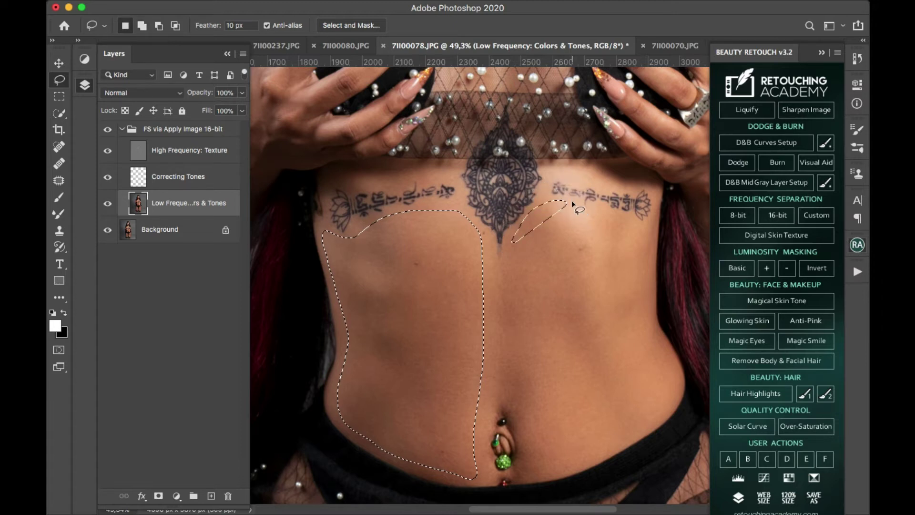
key("ctrl+z")
Apply a 20 px Box Blur to the selected left belly skin
left_click(348, 7)
mouse_move(353, 160)
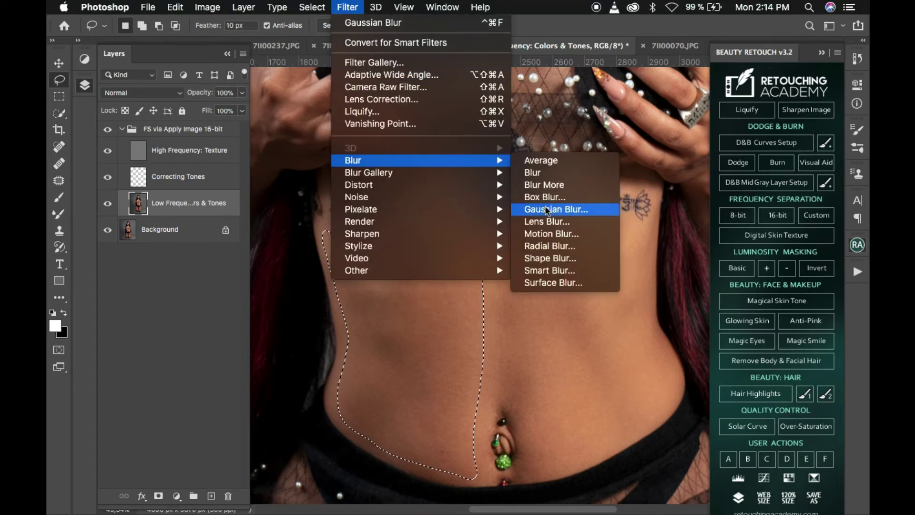
left_click(546, 208)
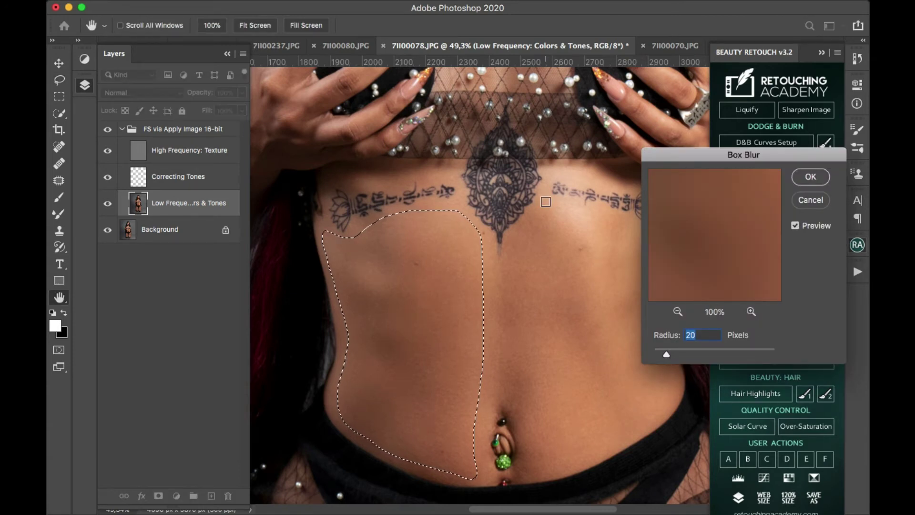
key("Return")
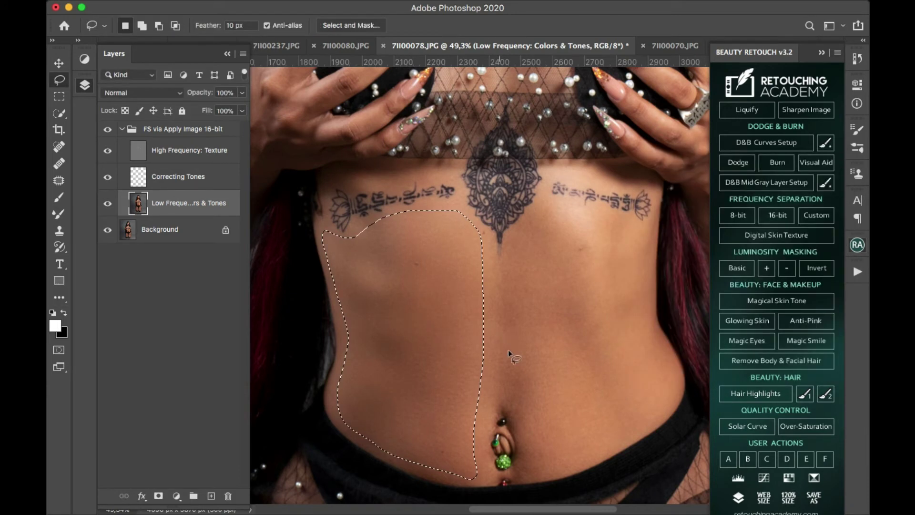
Lasso the belly from below the tattoo to the right hip, then deselect
left_click_drag(506, 289, 504, 373)
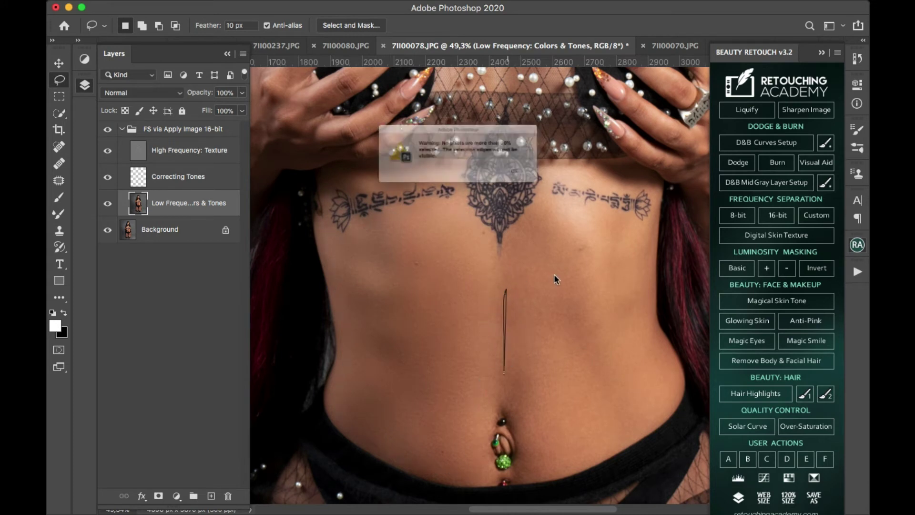
left_click(562, 186)
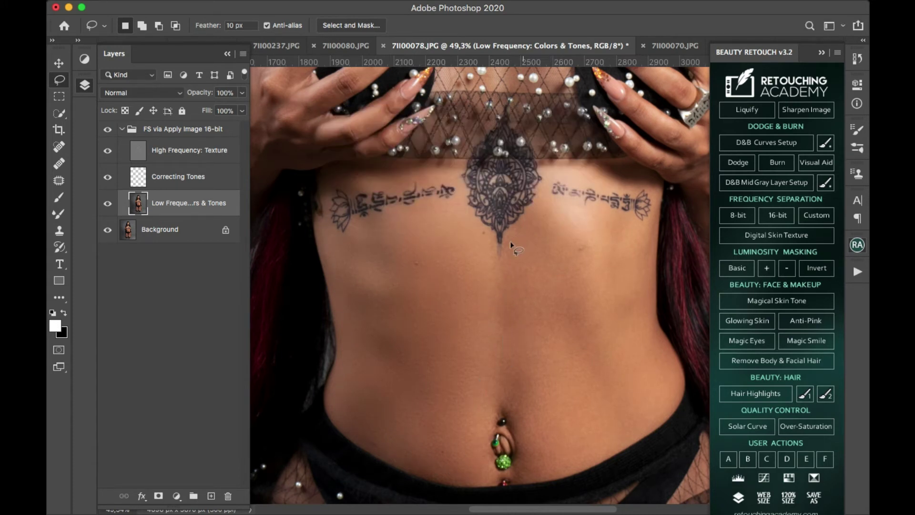
left_click_drag(583, 217, 645, 234)
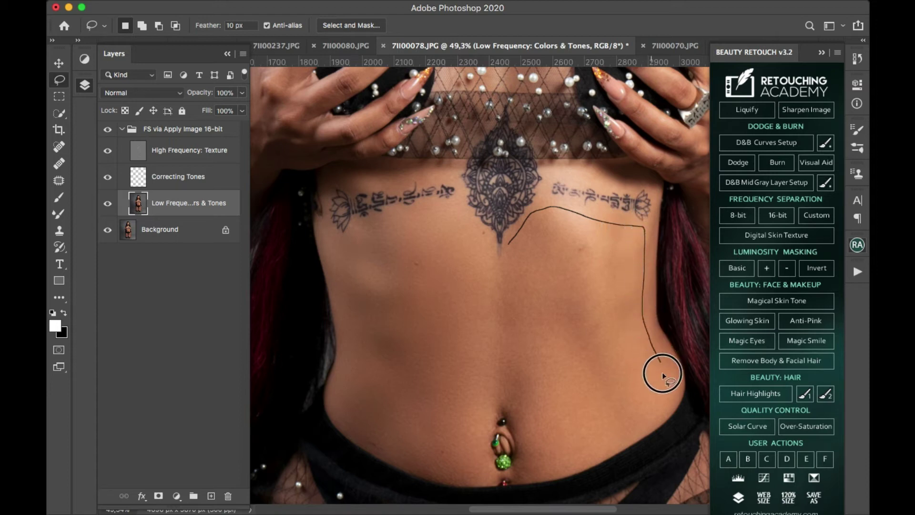
mouse_move(660, 408)
left_mouse_down()
mouse_move(569, 474)
mouse_move(534, 483)
mouse_move(520, 429)
left_mouse_up()
left_click_drag(503, 302, 503, 301)
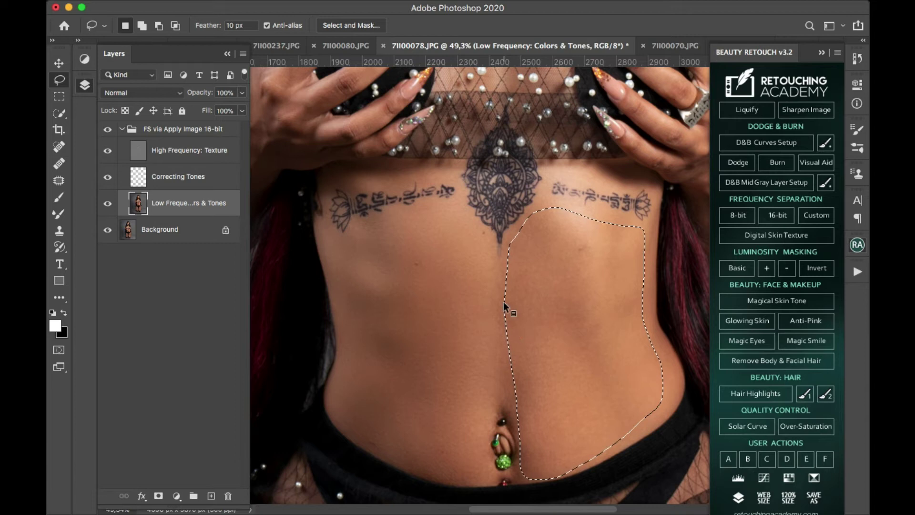
key("ctrl+d")
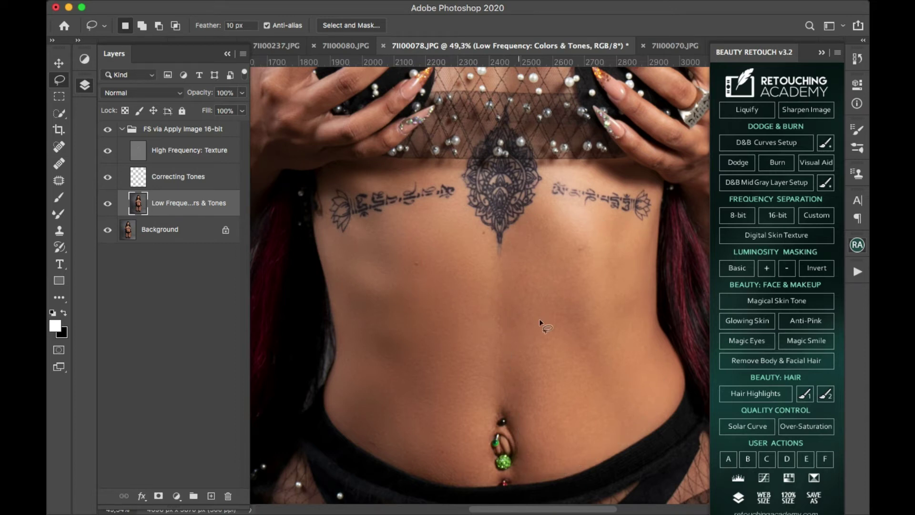
Lasso a strip above the navel, then the left side of the stomach
left_click(479, 304)
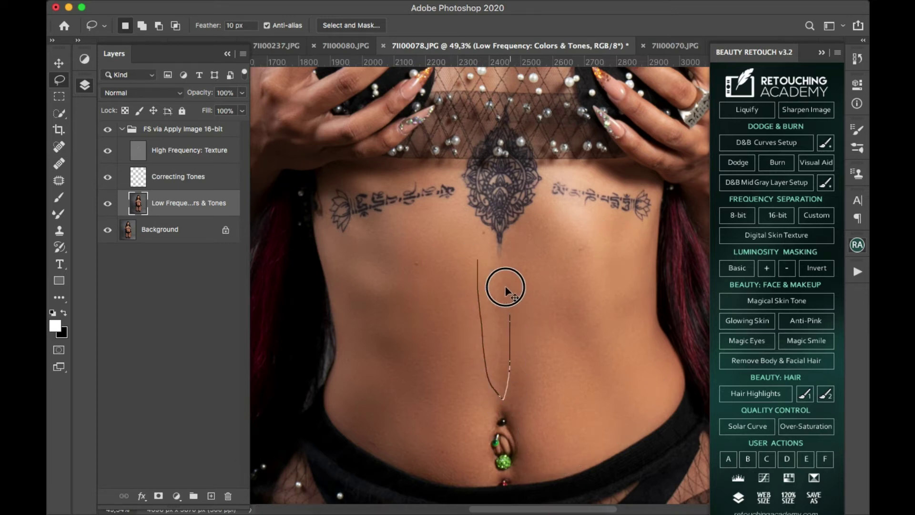
left_click_drag(501, 398, 485, 252)
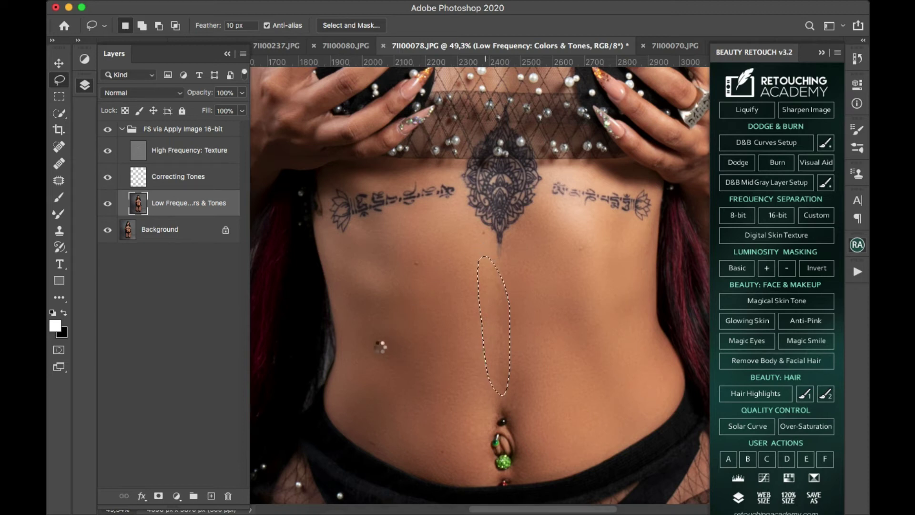
mouse_move(362, 378)
left_mouse_down()
mouse_move(418, 455)
mouse_move(407, 444)
left_mouse_up()
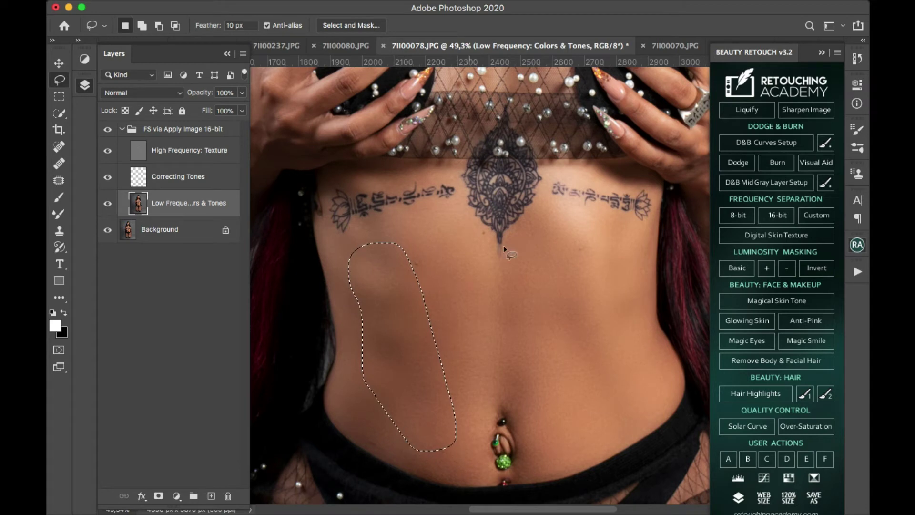
Pan to the arms and lasso patches of the left hand and forearm
scroll(522, 278, "up", 10)
scroll(522, 279, "left", 5)
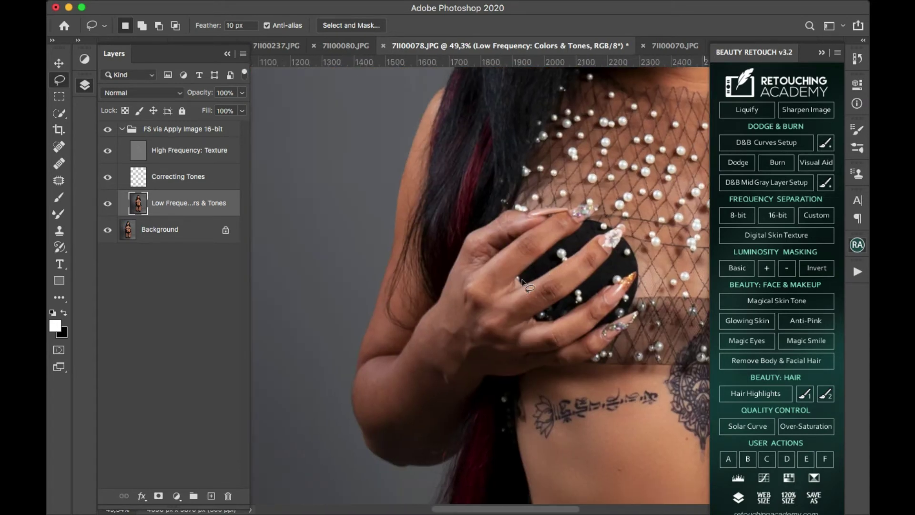
scroll(522, 281, "down", 5)
scroll(522, 281, "left", 3)
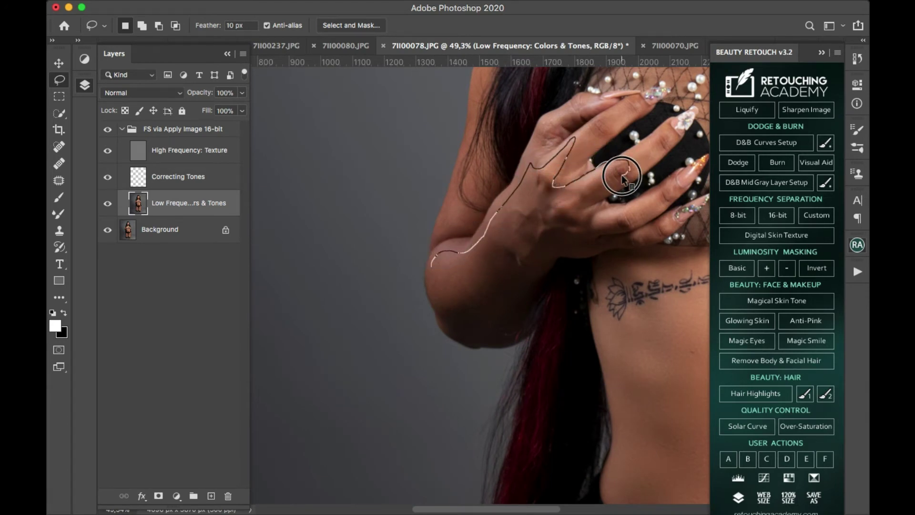
left_click_drag(621, 176, 622, 175)
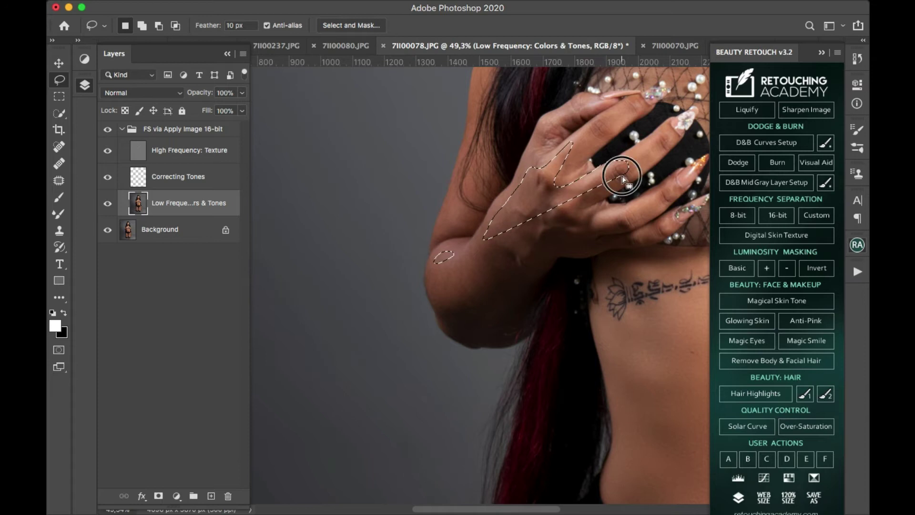
key("ctrl+d")
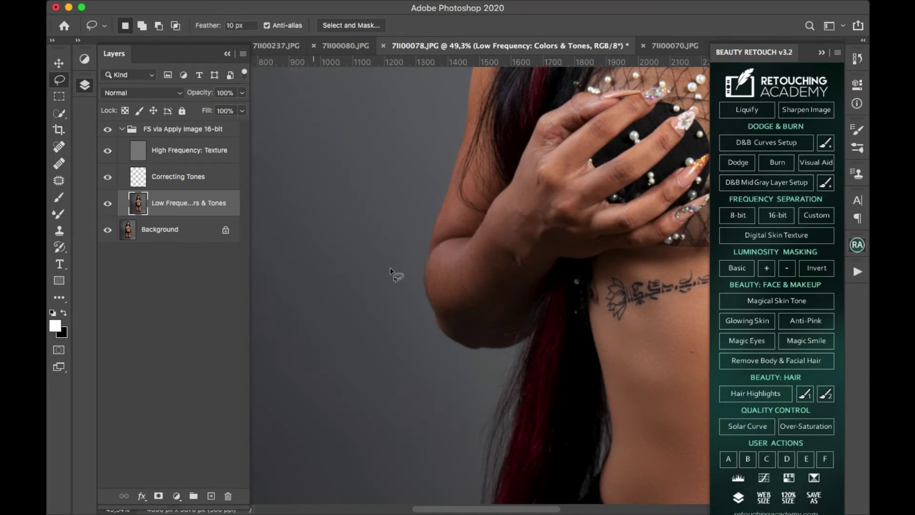
mouse_move(457, 282)
left_mouse_down()
mouse_move(524, 298)
mouse_move(454, 315)
left_mouse_up()
Move to the right arm and lasso the right hand and forearm
key("h")
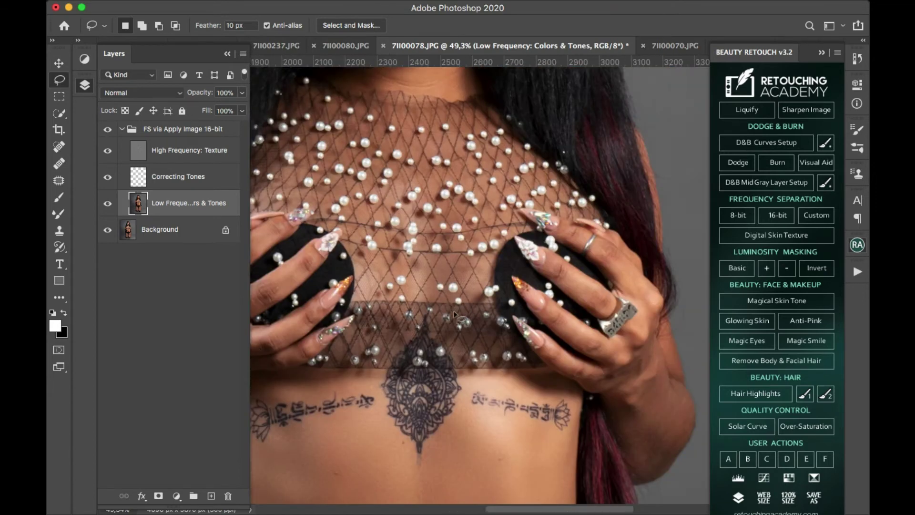
left_click_drag(453, 315, 467, 324)
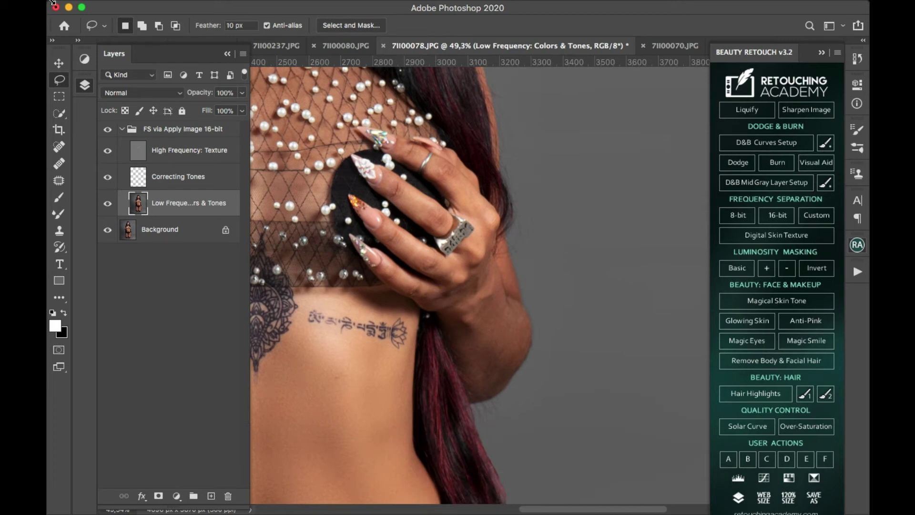
left_click_drag(422, 288, 476, 250)
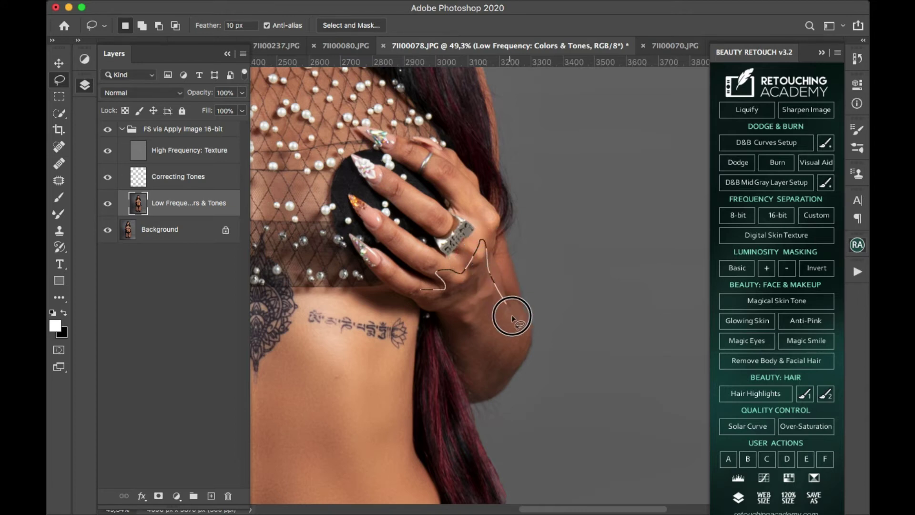
mouse_move(519, 363)
left_mouse_down()
mouse_move(490, 384)
mouse_move(470, 376)
mouse_move(450, 321)
mouse_move(421, 291)
left_mouse_up()
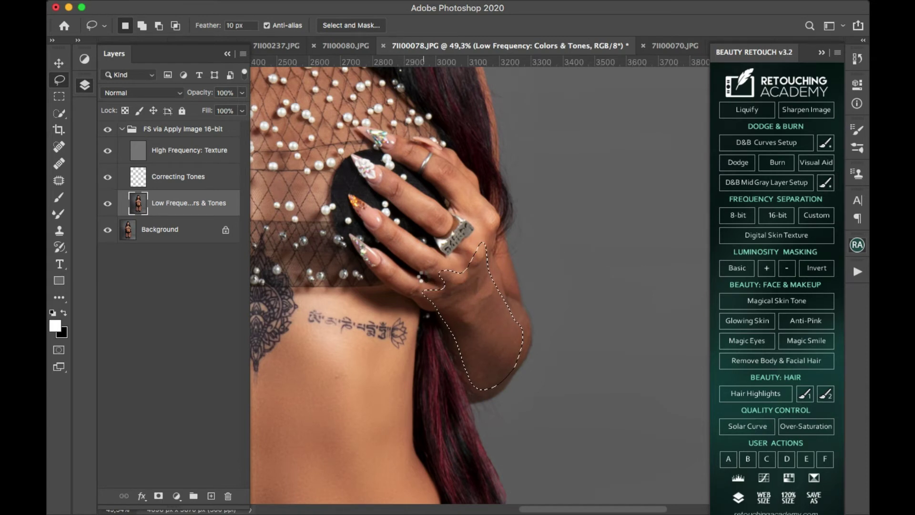
Zoom in on the face and lasso the left cheek beside the nose, then deselect
left_click(479, 226)
scroll(479, 228, "down", 2)
scroll(479, 227, "down", 1)
scroll(478, 228, "down", 1)
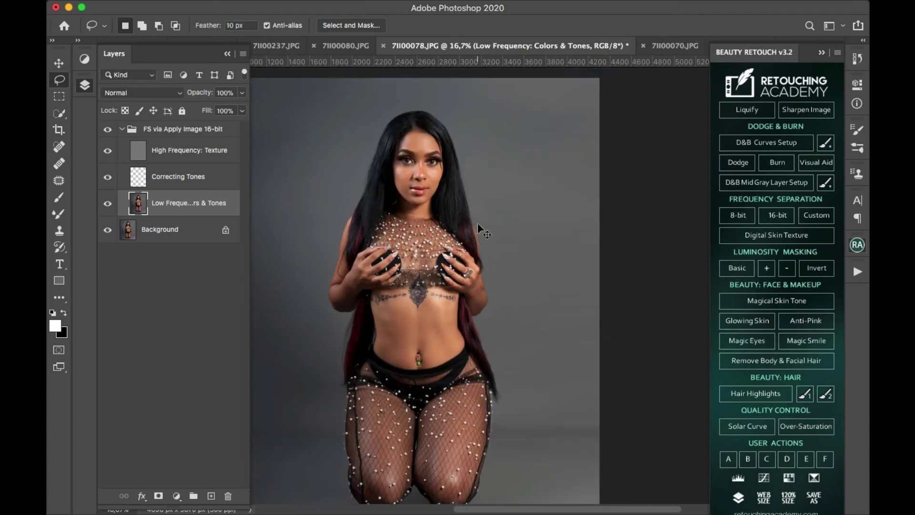
scroll(479, 228, "down", 1)
scroll(478, 227, "up", 2)
scroll(478, 227, "up", 2)
scroll(479, 227, "down", 1)
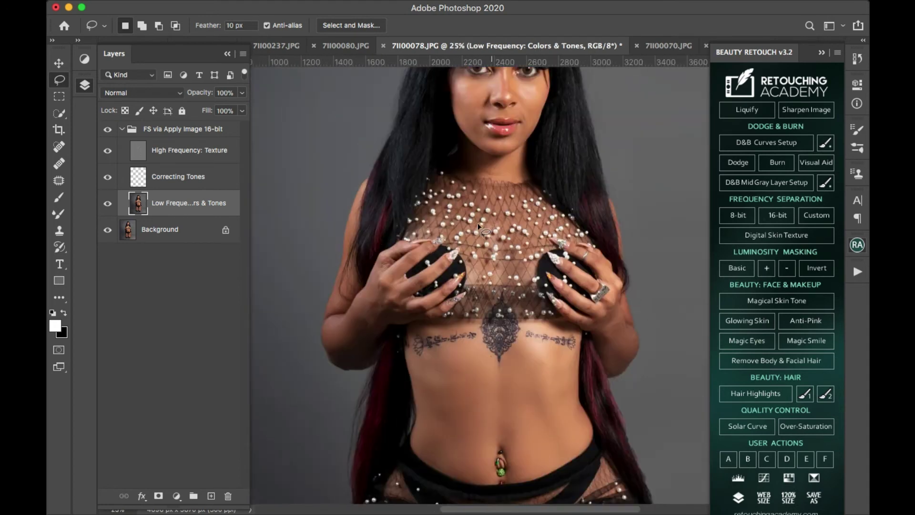
scroll(479, 227, "up", 1)
scroll(478, 224, "up", 2)
scroll(478, 222, "up", 1)
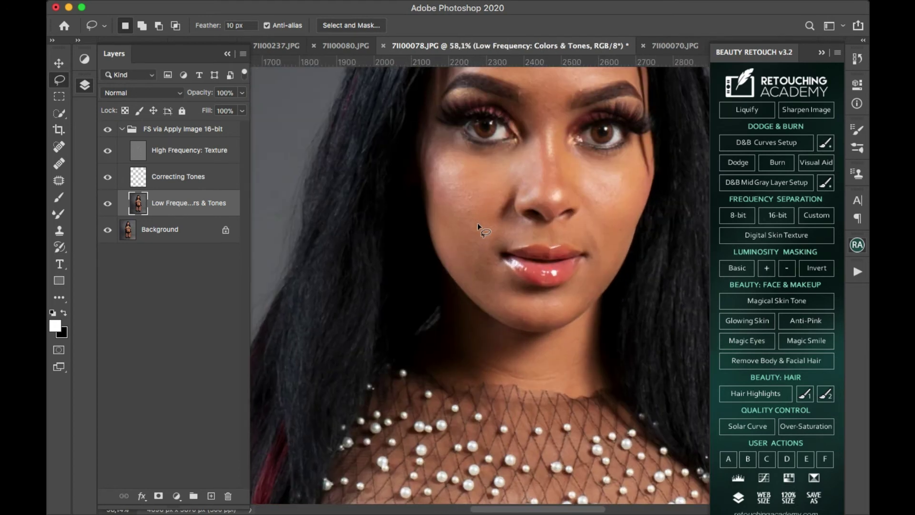
scroll(472, 239, "up", 1)
left_click_drag(438, 276, 435, 181)
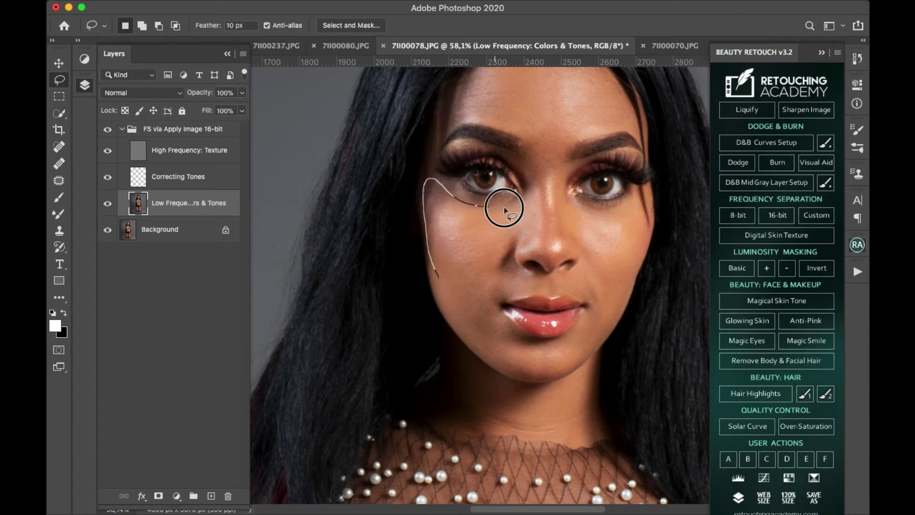
mouse_move(526, 213)
left_mouse_down()
mouse_move(503, 366)
mouse_move(467, 332)
left_mouse_up()
left_click_drag(442, 300, 439, 290)
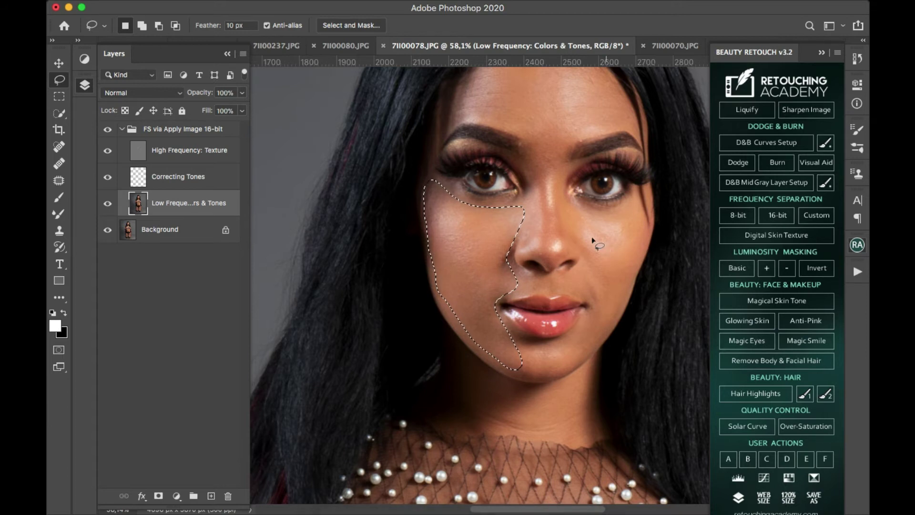
left_click(575, 205)
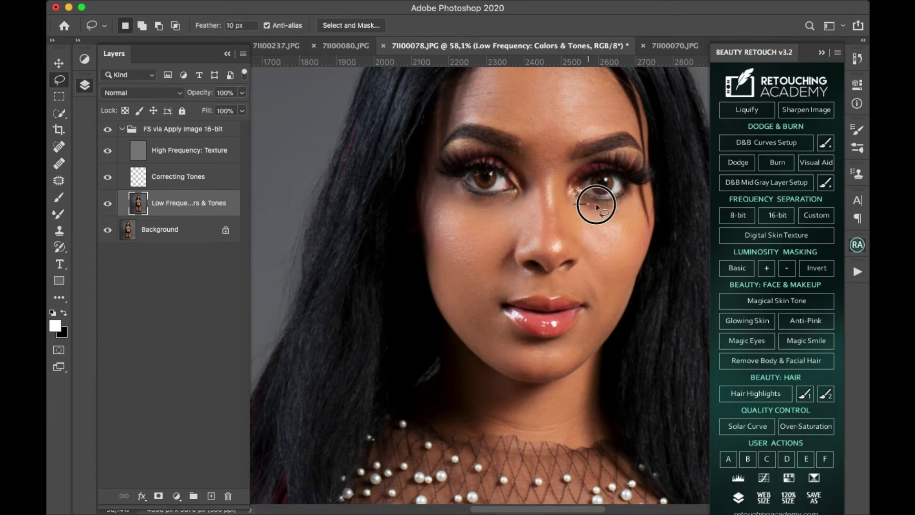
Lasso the right cheek, then a chin patch below the lip, deselecting each
left_click_drag(632, 190, 596, 296)
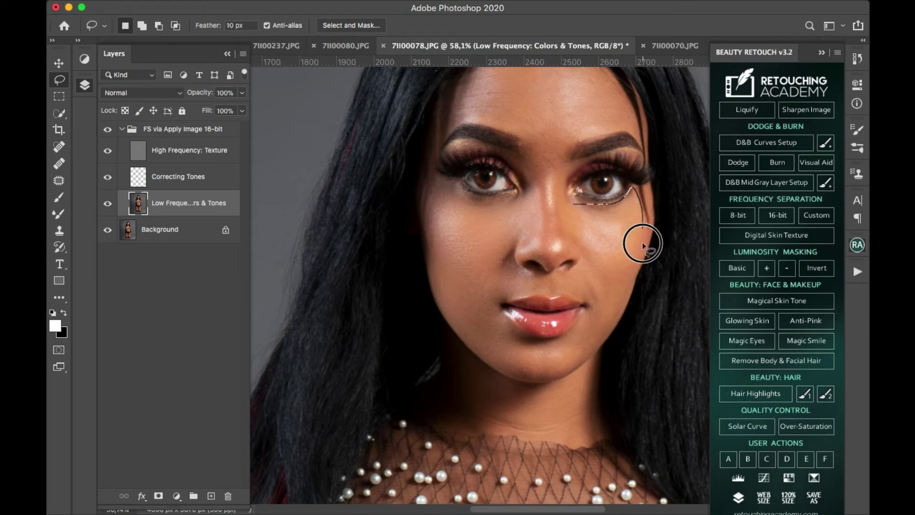
left_click_drag(587, 260, 573, 230)
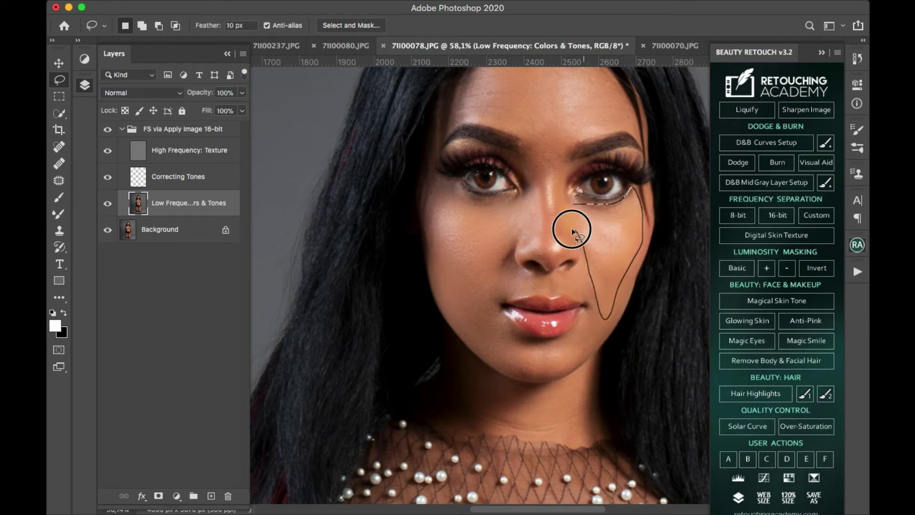
left_click_drag(558, 195, 575, 201)
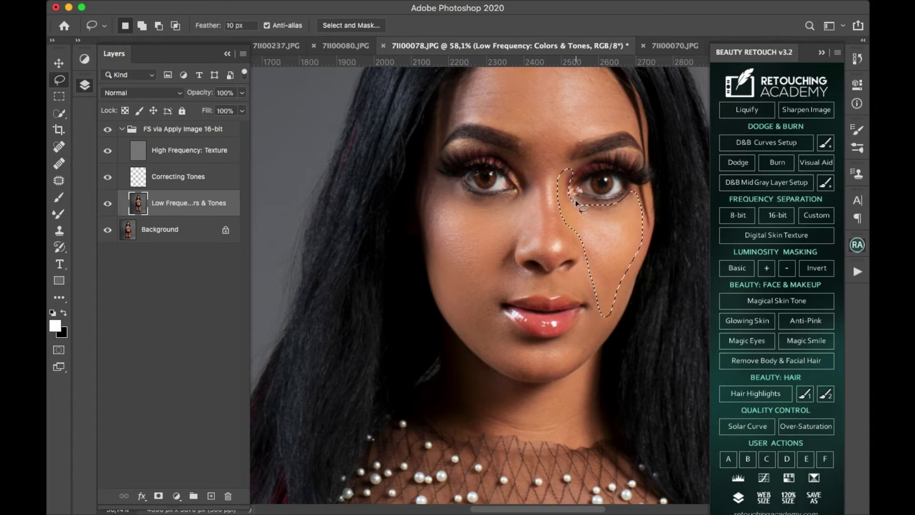
left_click(571, 339)
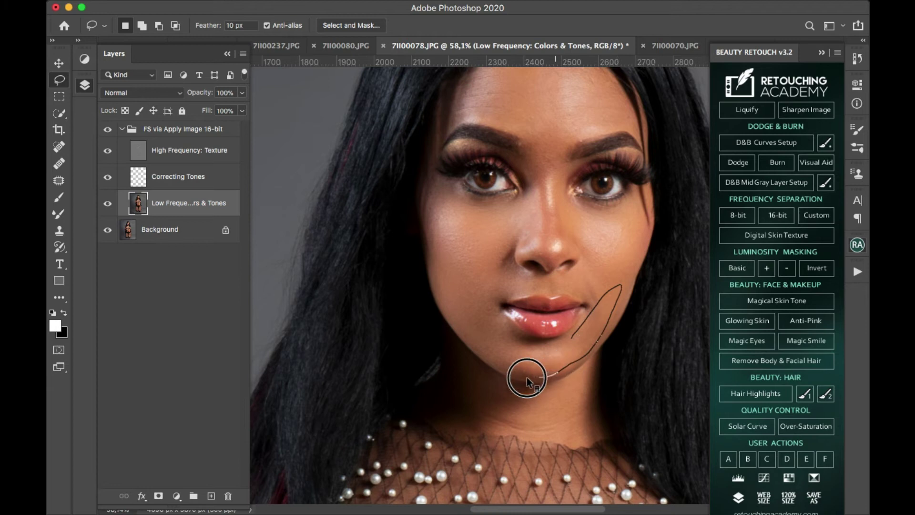
left_click_drag(565, 342, 568, 339)
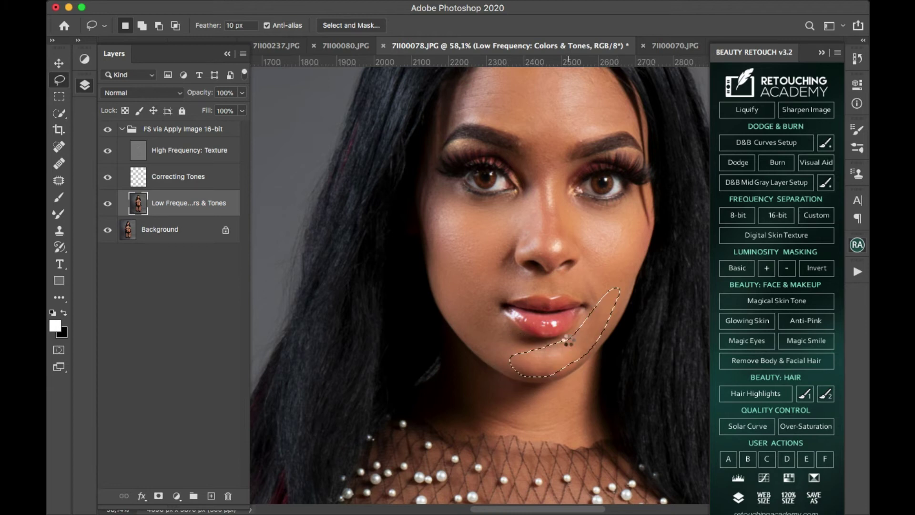
left_click(568, 339)
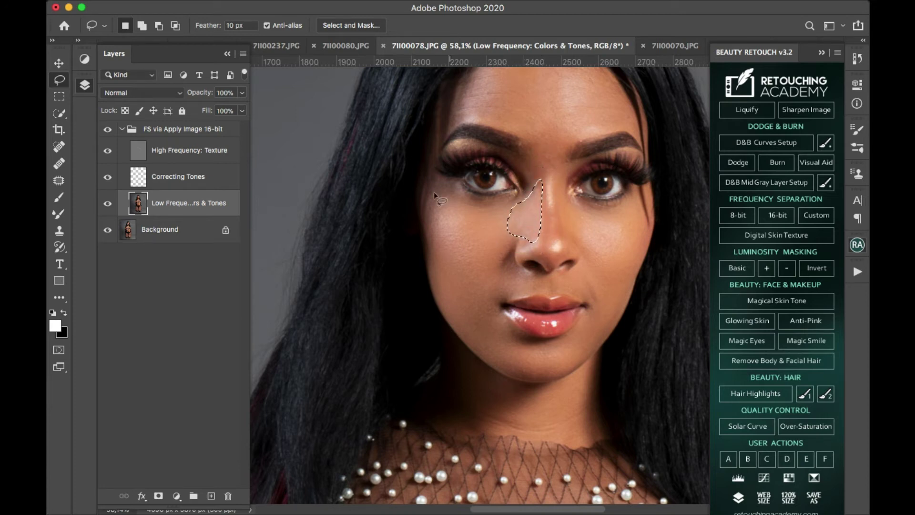
Lasso the nose and the forehead above the brows, then zoom out
scroll(433, 192, "up", 3)
scroll(458, 186, "up", 3)
left_click(456, 199)
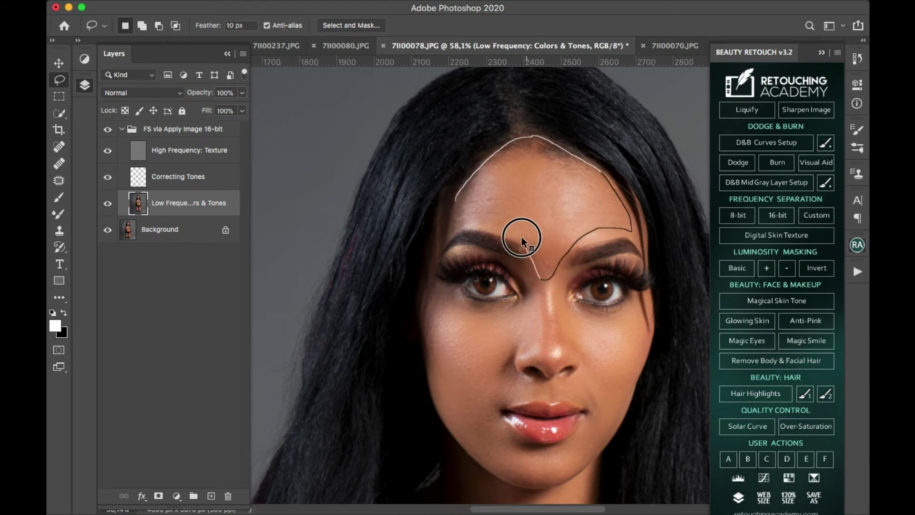
left_click_drag(453, 222, 454, 222)
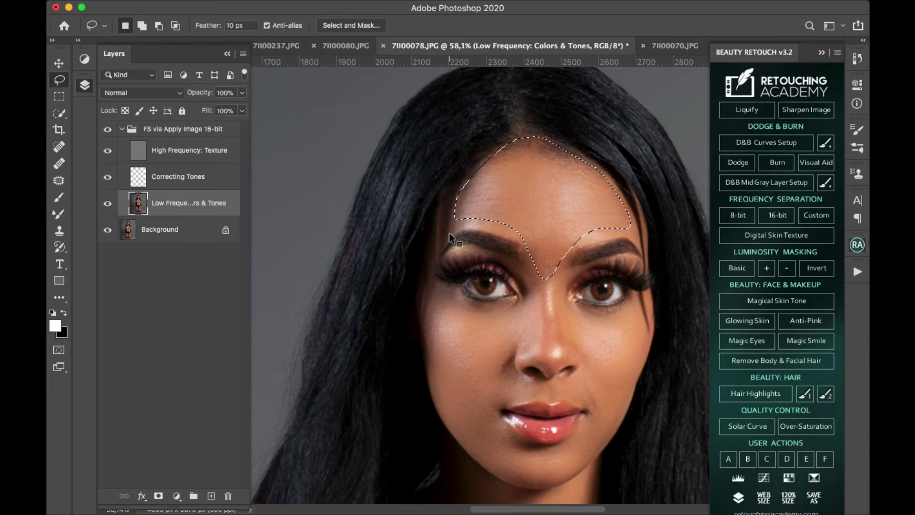
left_click(573, 309)
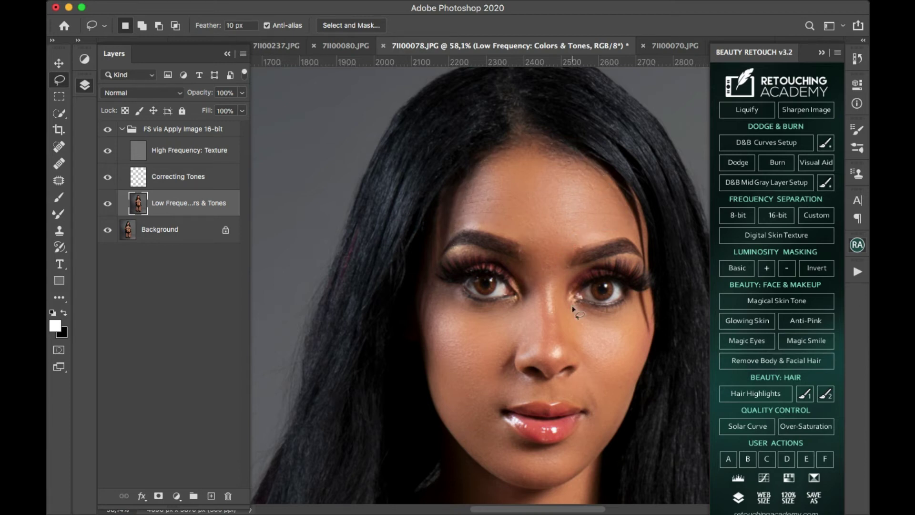
key("ctrl+minus")
Make the frequency separation group visible again and flatten the image to one Background layer
key("ctrl+minus")
key("ctrl+minus")
key("ctrl+minus")
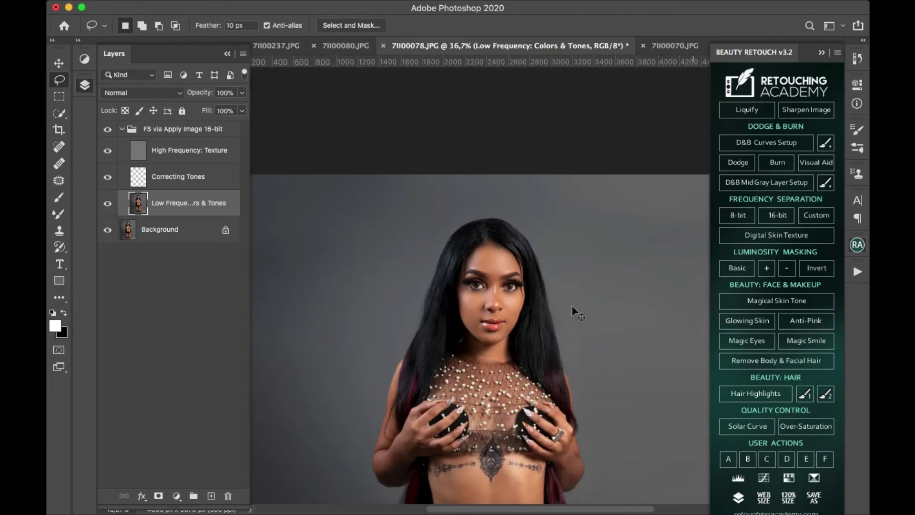
key("ctrl+minus")
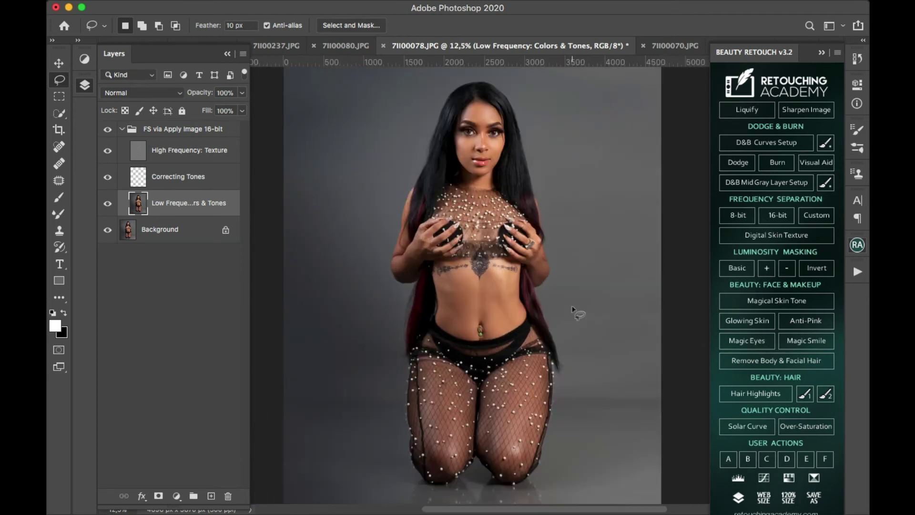
left_click(108, 129)
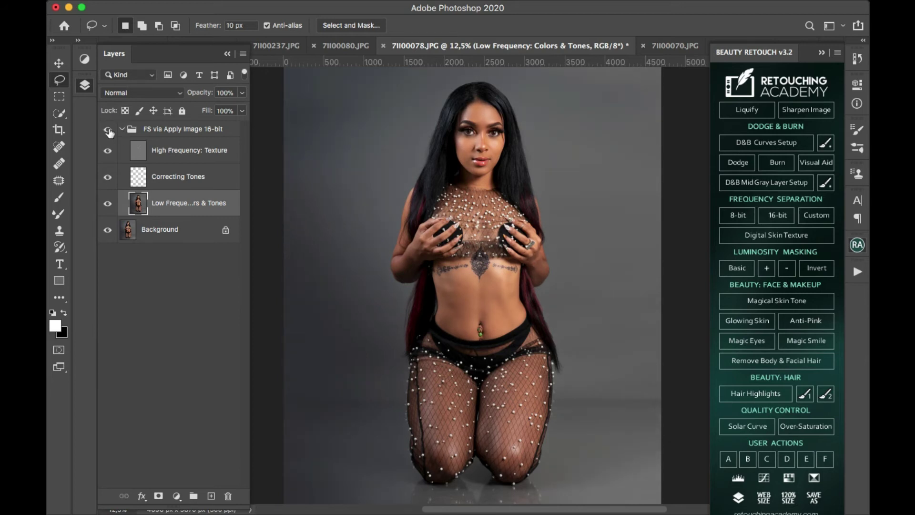
right_click(167, 230)
left_click(226, 349)
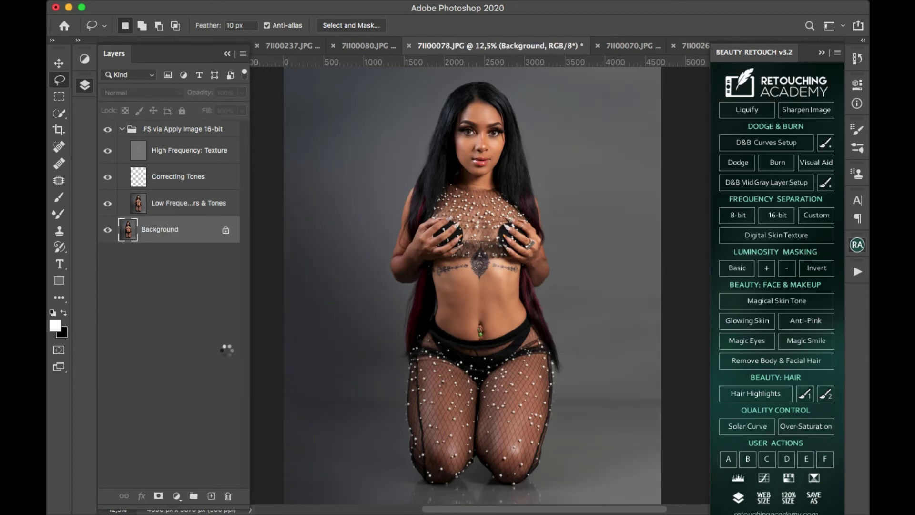
key("super+plus")
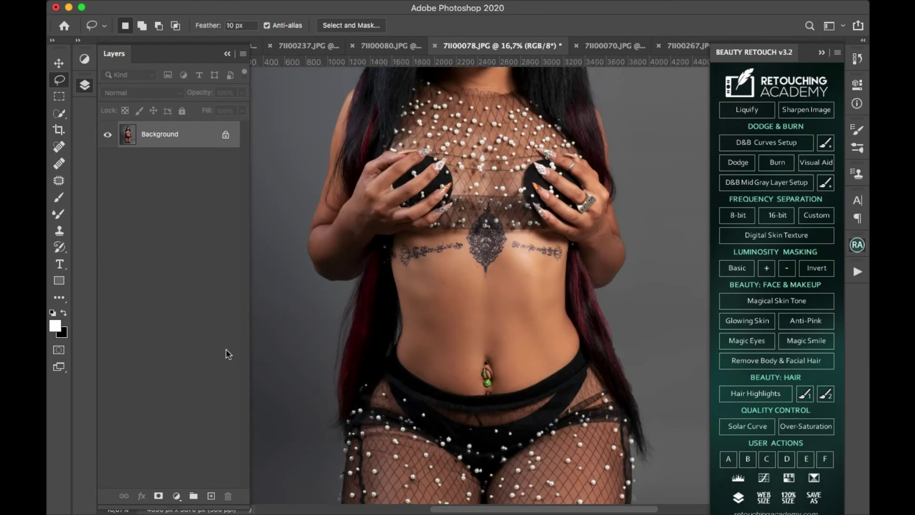
Zoom into the face and spot-heal the blemish above the right eyebrow with a smaller brush
key("super+plus")
key("super+plus")
scroll(514, 181, "up", 3)
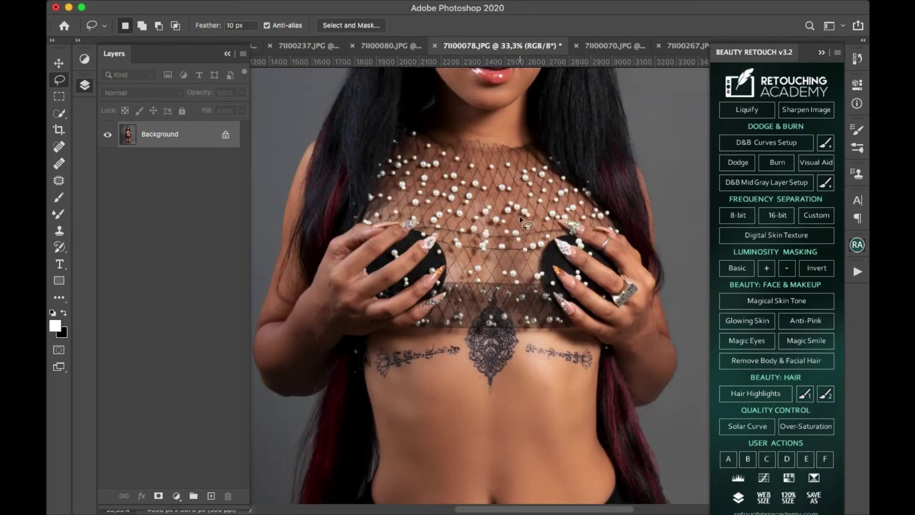
scroll(516, 193, "up", 3)
scroll(518, 205, "up", 2)
scroll(521, 219, "up", 2)
scroll(521, 219, "up", 2)
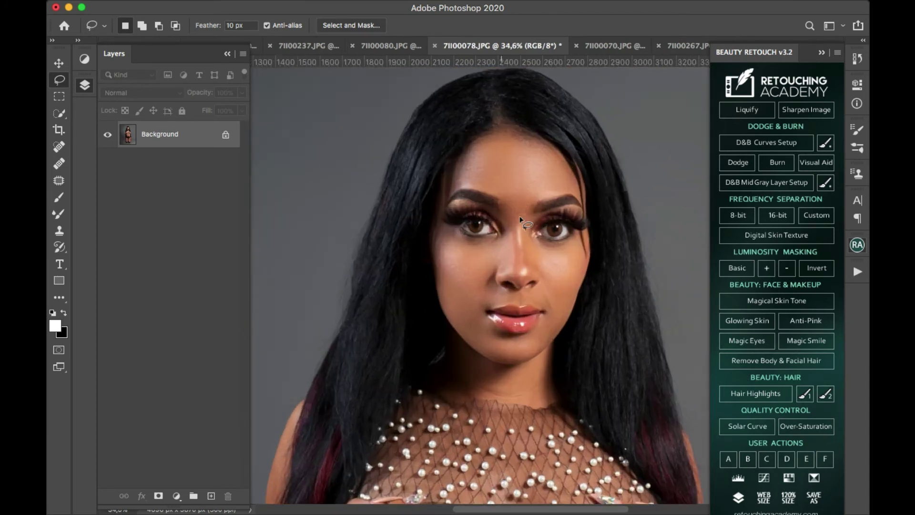
scroll(521, 219, "up", 3)
scroll(521, 219, "up", 1)
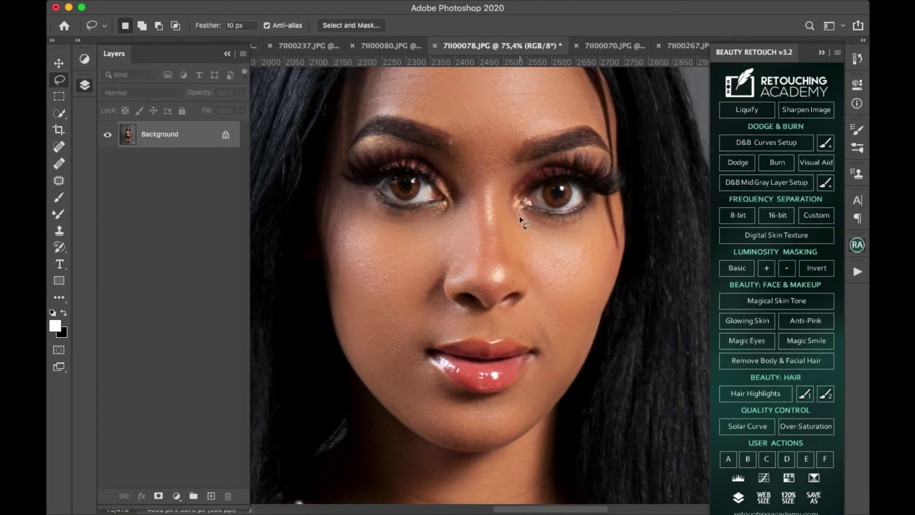
left_click(60, 147)
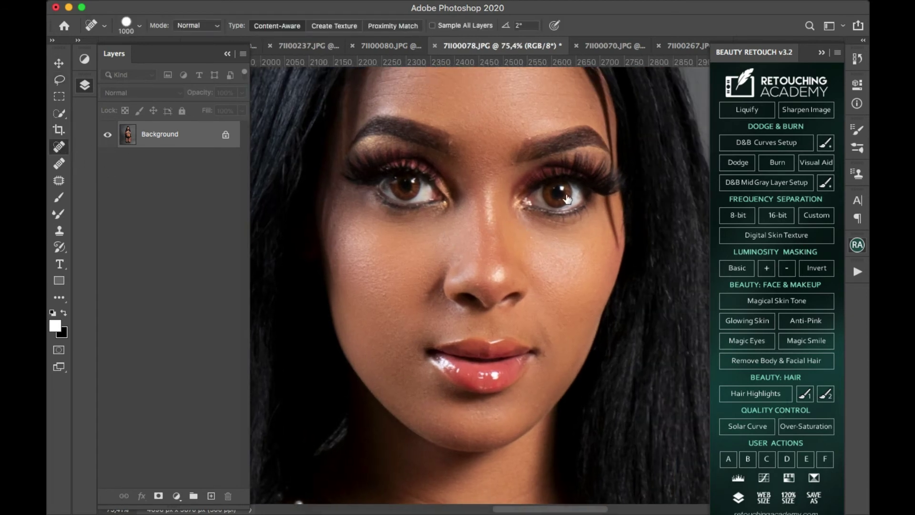
key("bracketleft")
key("bracketleft")
key("bracketleft")
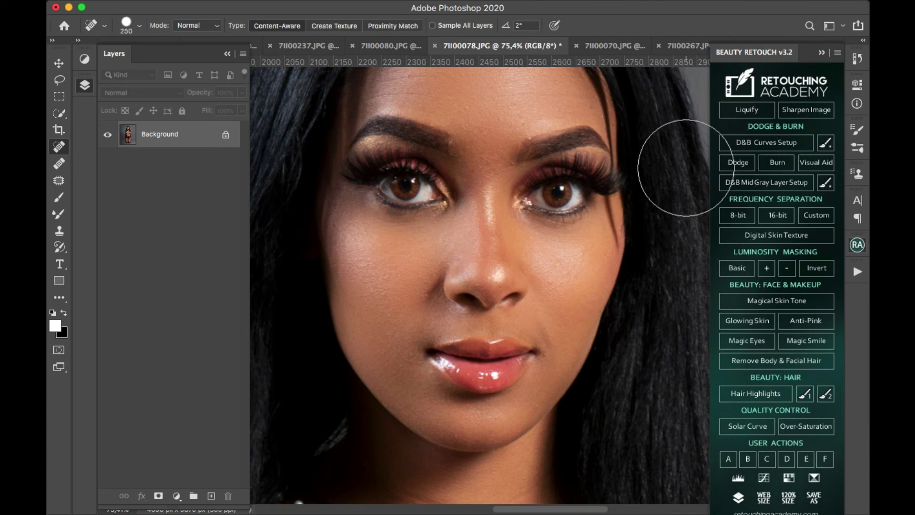
key("bracketleft")
key("bracketleft")
key("bracketleft")
key("bracketleft")
key("bracketleft")
key("bracketleft")
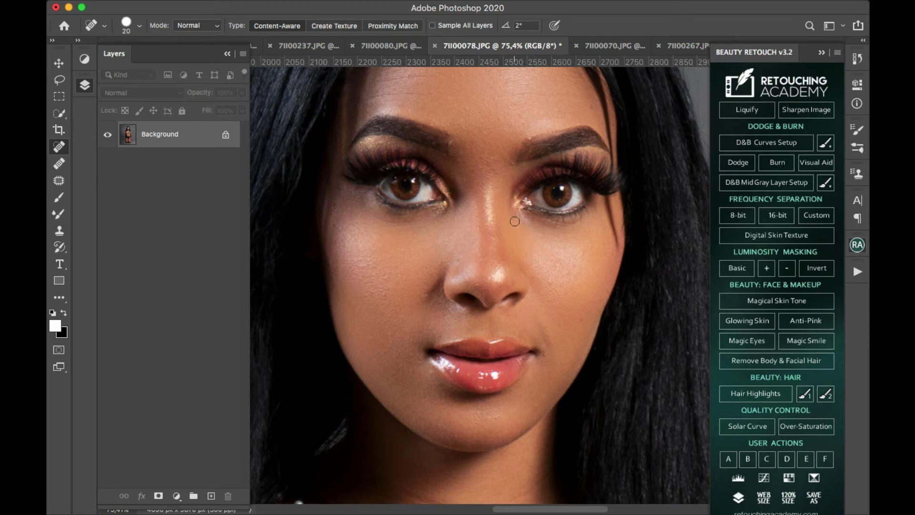
left_click(530, 137)
Play Action 1, accepting High Pass and Gaussian Blur, to create the masked Vivid Light layer
left_click(862, 273)
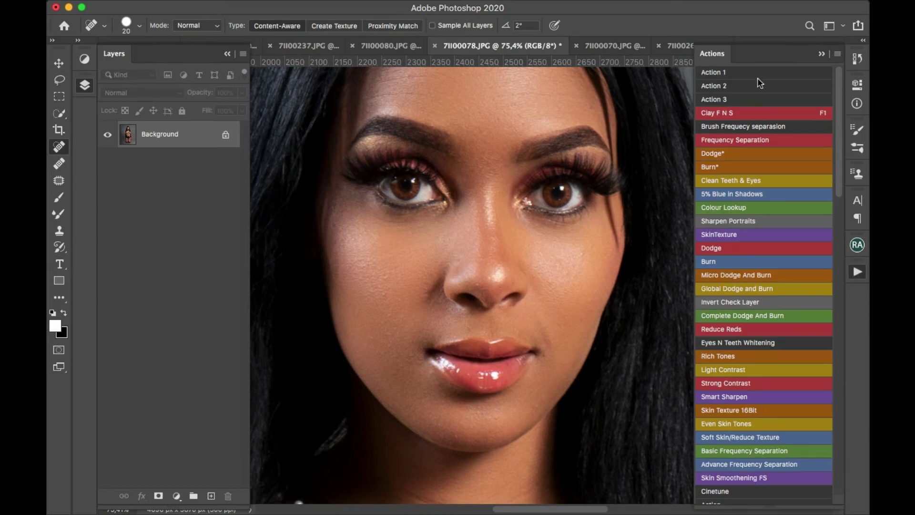
left_click(757, 76)
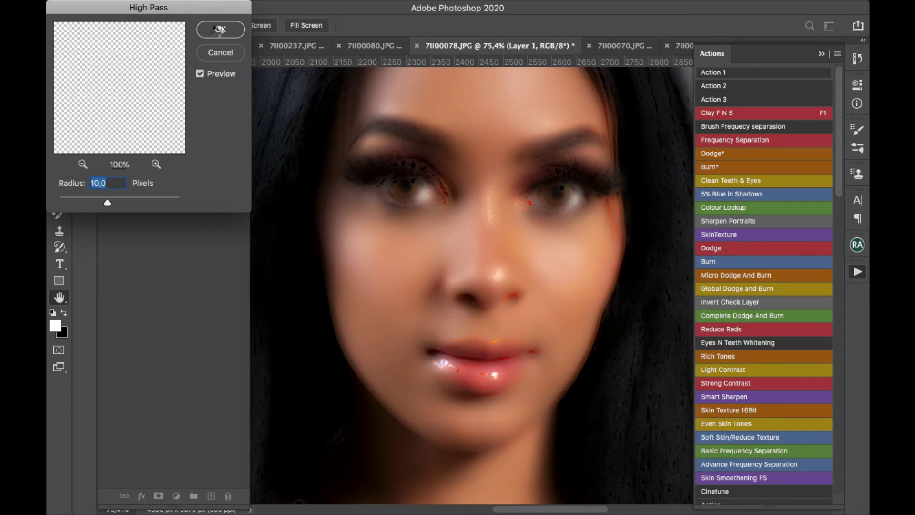
left_click(219, 30)
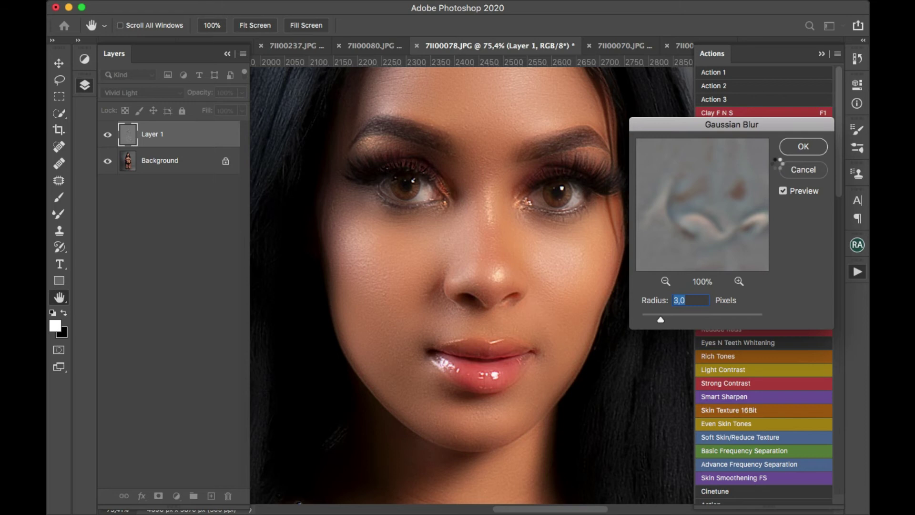
key("Return")
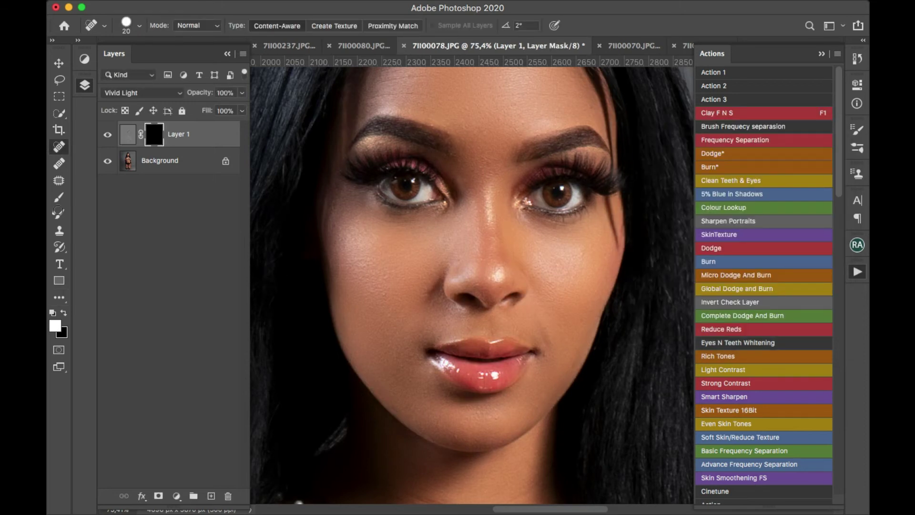
Set a 150 brush at about 52% opacity and paint smoothing onto both cheeks
left_click(60, 197)
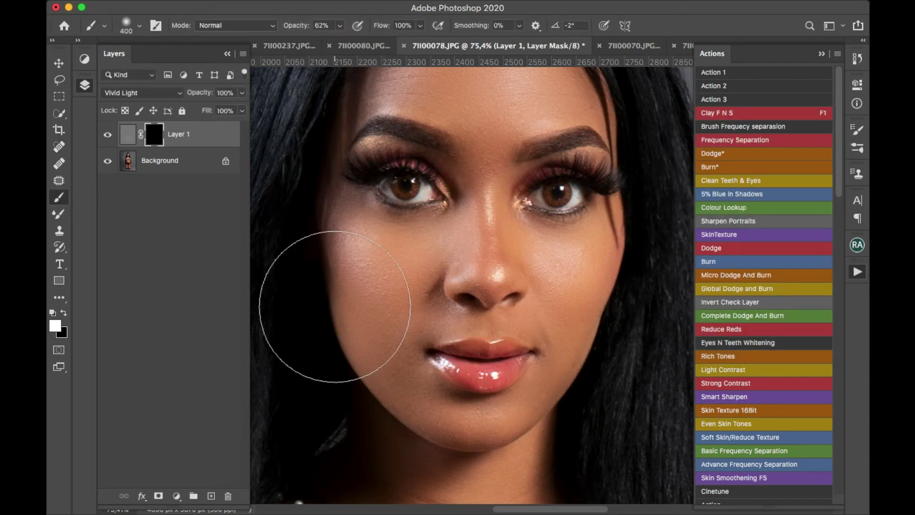
key("bracketleft")
key("bracketleft")
key("bracketleft")
key("bracketleft")
key("bracketleft")
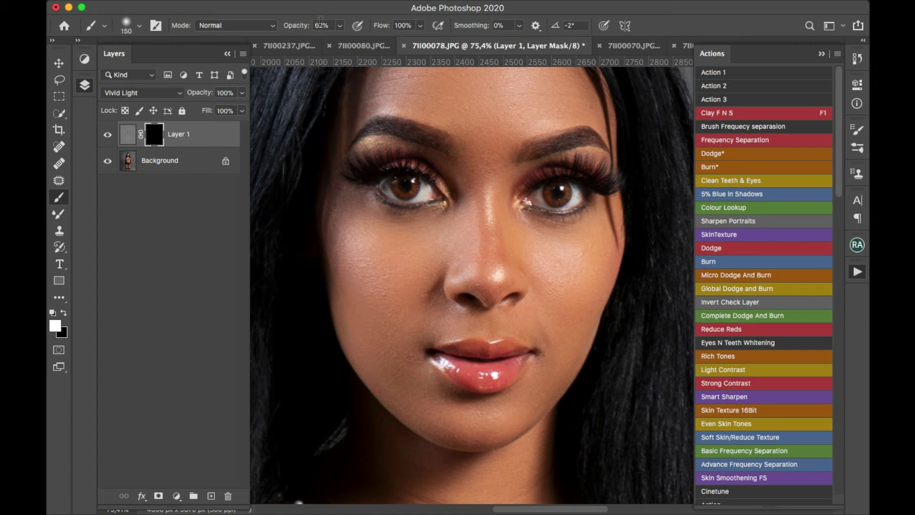
left_click(340, 26)
mouse_move(368, 262)
left_mouse_down()
mouse_move(367, 245)
mouse_move(384, 286)
mouse_move(378, 327)
mouse_move(453, 231)
mouse_move(388, 310)
mouse_move(421, 385)
left_mouse_up()
mouse_move(562, 327)
left_mouse_down()
mouse_move(551, 327)
mouse_move(572, 266)
mouse_move(548, 259)
left_mouse_up()
Try the smoothing on the forehead, undo it, and paint it along the neck instead
scroll(522, 231, "up", 3)
scroll(525, 236, "up", 3)
scroll(525, 235, "up", 2)
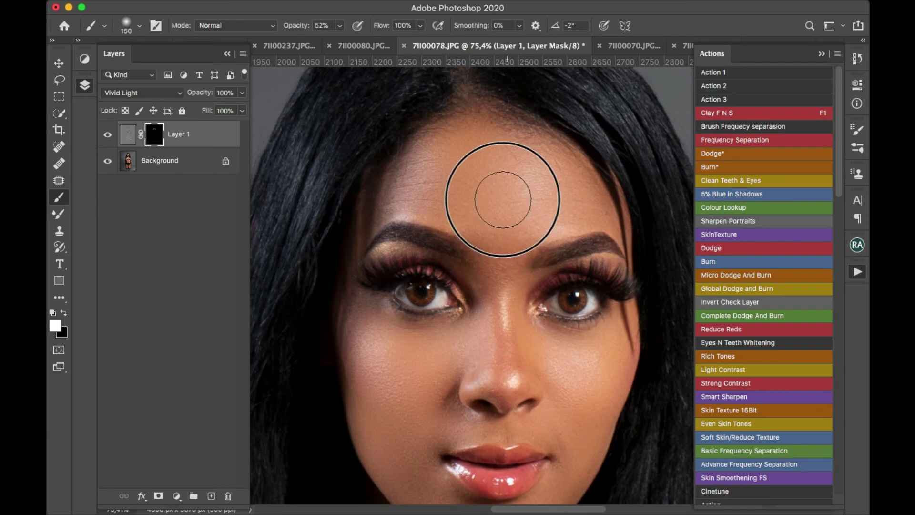
mouse_move(496, 198)
left_mouse_down()
mouse_move(486, 221)
mouse_move(567, 199)
mouse_move(470, 153)
mouse_move(409, 184)
mouse_move(471, 161)
mouse_move(487, 219)
left_mouse_up()
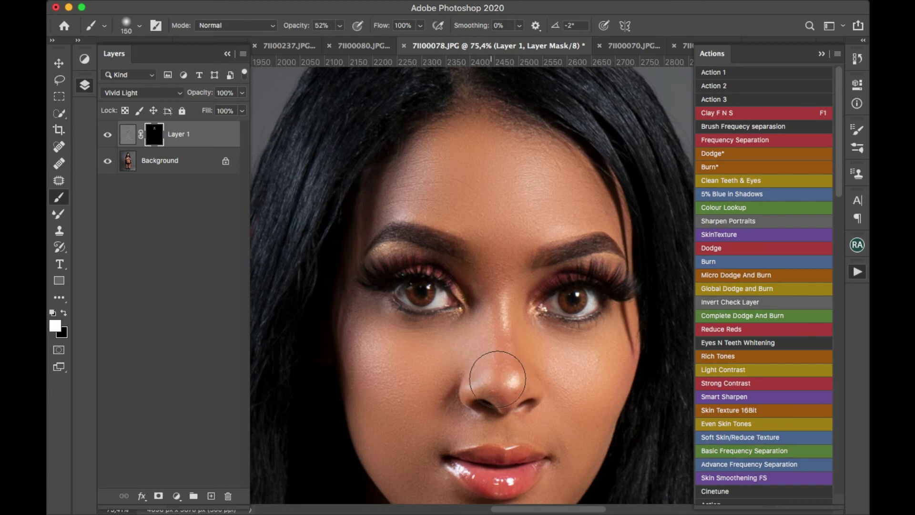
key("ctrl+z")
key("ctrl+minus")
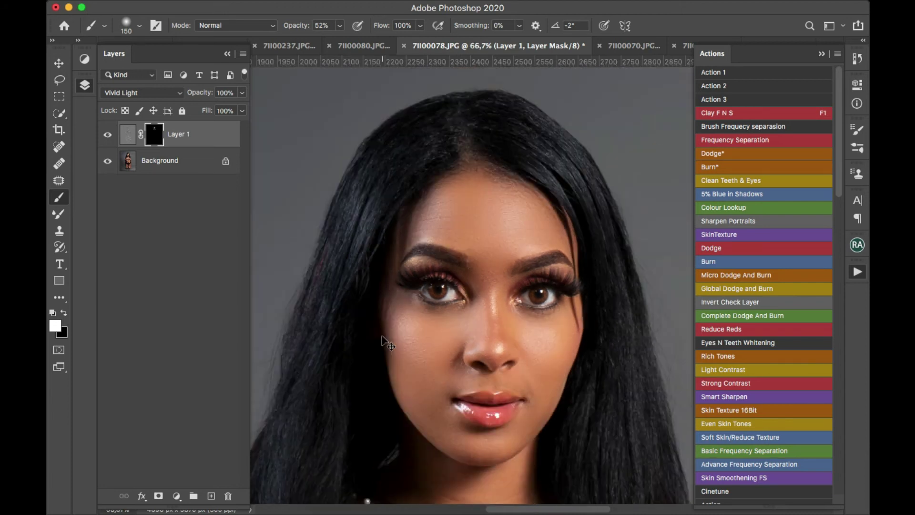
key("ctrl+minus")
key("ctrl+minus")
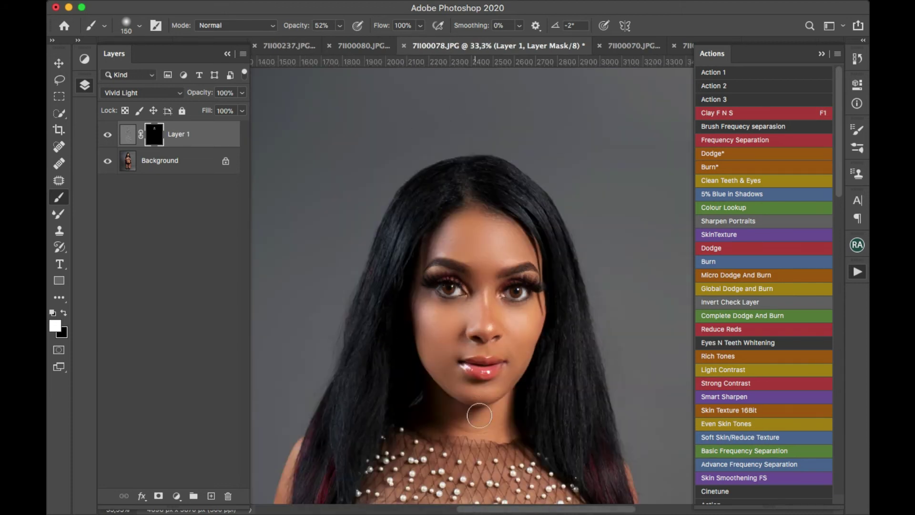
key("bracketleft")
key("bracketleft")
key("bracketright")
key("bracketright")
left_click_drag(451, 409, 492, 419)
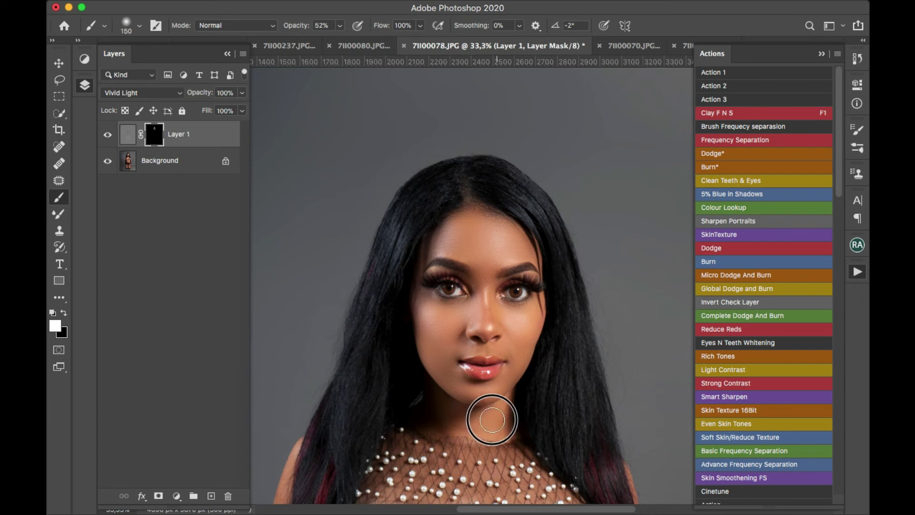
Paint the smoothing onto the arm and forearm with a slightly larger brush
key("super+minus")
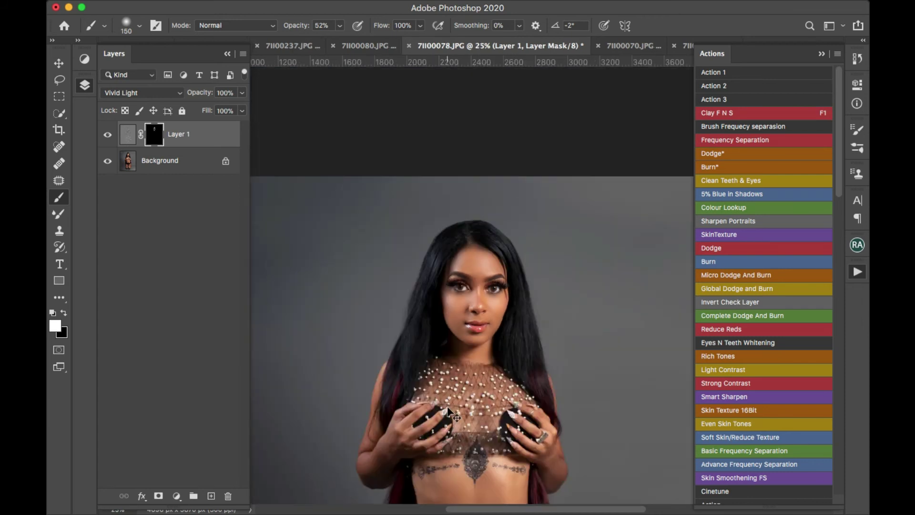
key("super+minus")
key("super+minus")
key("super+minus")
key("super+equal")
key("super+equal")
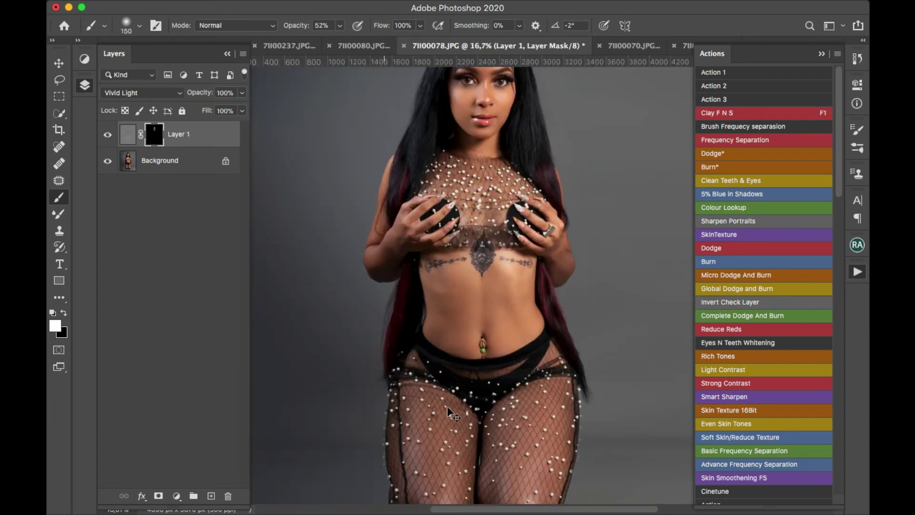
key("super+equal")
key("super+equal")
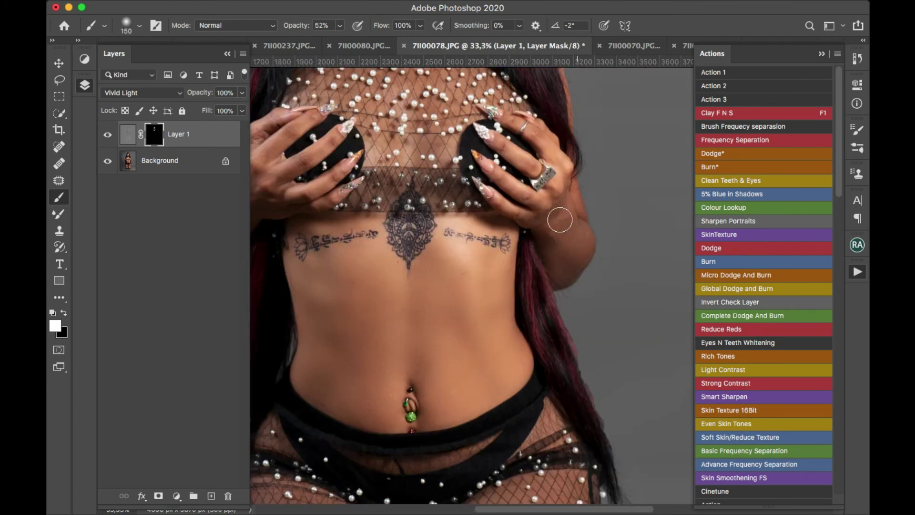
mouse_move(560, 220)
left_mouse_down()
mouse_move(558, 246)
mouse_move(552, 225)
mouse_move(559, 262)
mouse_move(570, 260)
mouse_move(562, 199)
mouse_move(542, 214)
mouse_move(549, 211)
left_mouse_up()
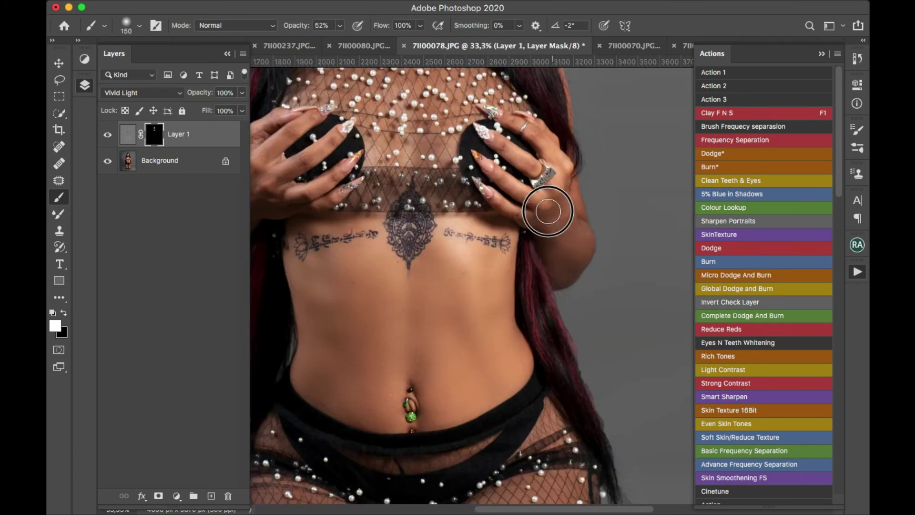
scroll(548, 212, "left", 5)
key("bracketright")
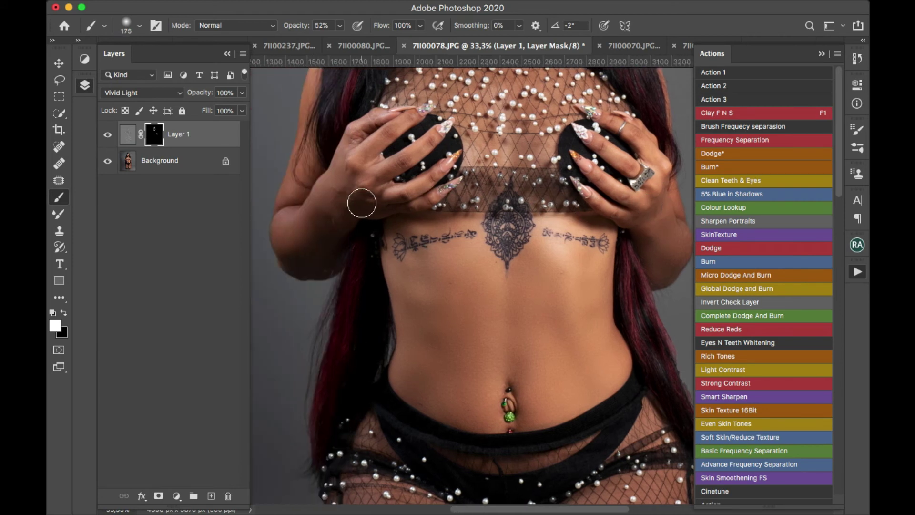
mouse_move(362, 203)
left_mouse_down()
mouse_move(348, 180)
mouse_move(313, 218)
mouse_move(286, 219)
mouse_move(370, 178)
mouse_move(357, 160)
left_mouse_up()
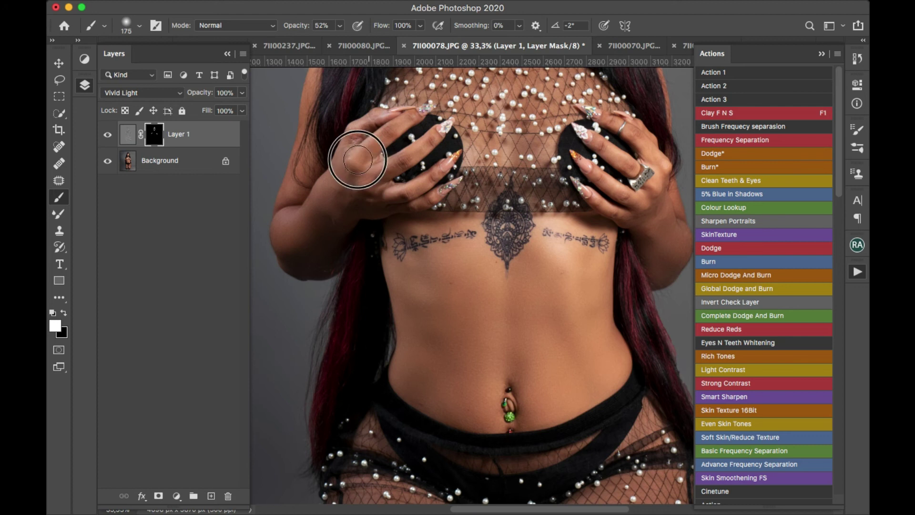
key("ctrl+minus")
key("ctrl+minus")
key("ctrl+minus")
key("ctrl+minus")
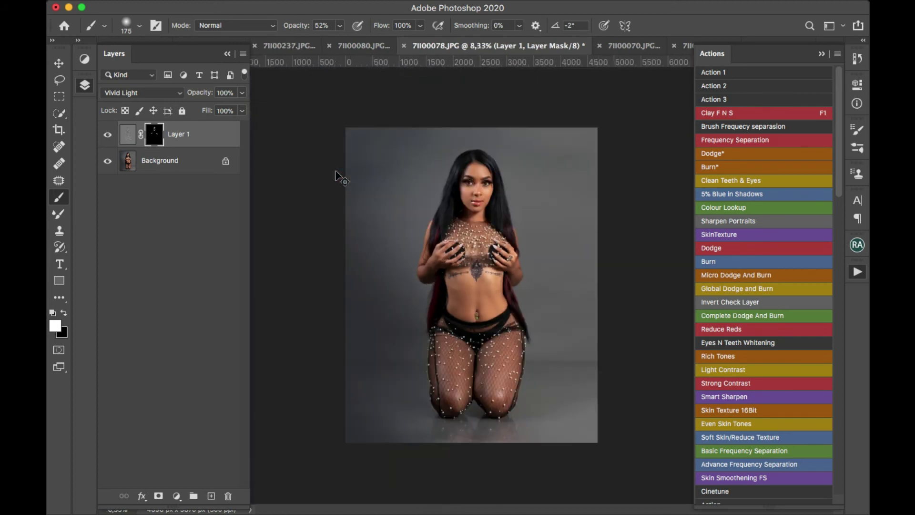
key("ctrl+plus")
key("ctrl+plus")
key("ctrl+plus")
key("ctrl+plus")
scroll(337, 171, "up", 5)
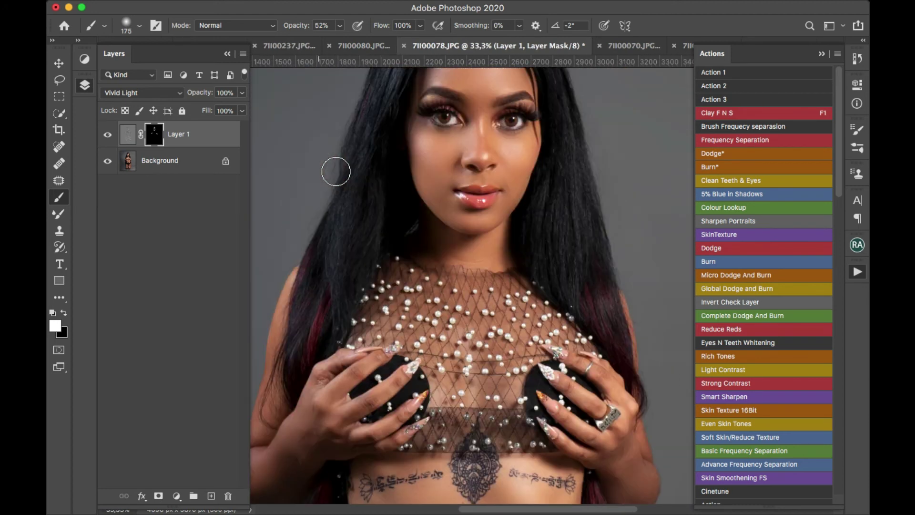
Flatten the image and play the Global DG action to add a grey Soft Light layer
left_click(190, 171)
left_click(199, 143)
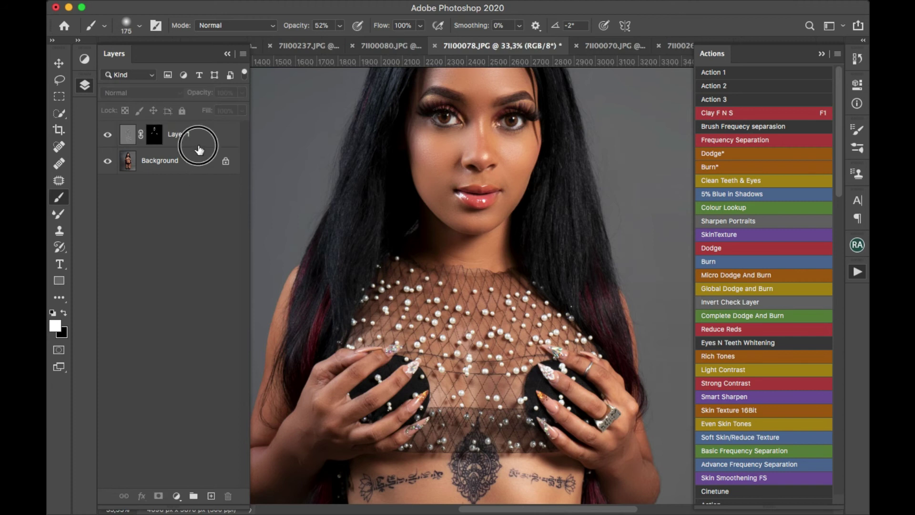
left_click(190, 170)
right_click(193, 174)
key("Escape")
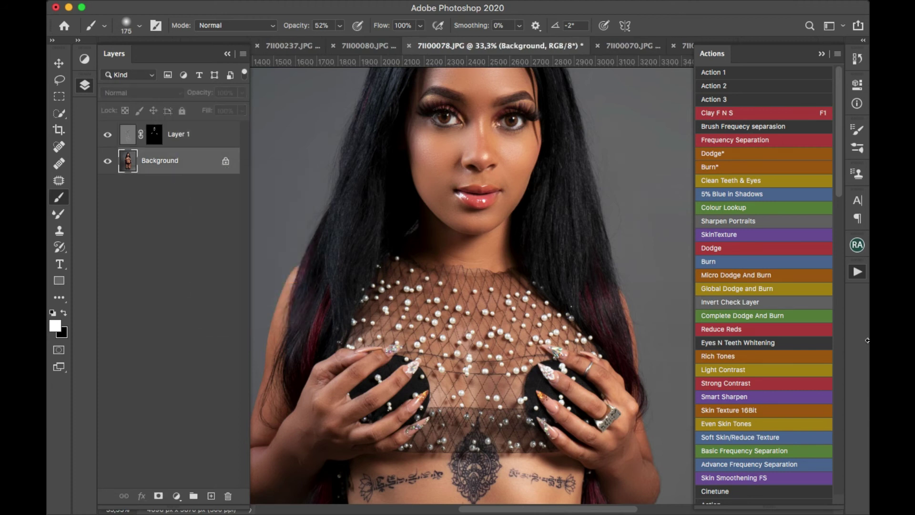
scroll(813, 346, "down", 15)
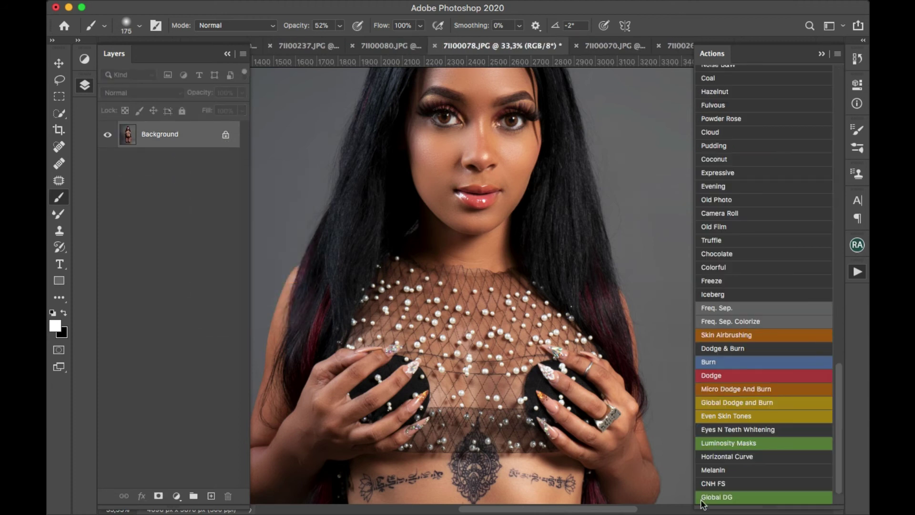
left_click(729, 497)
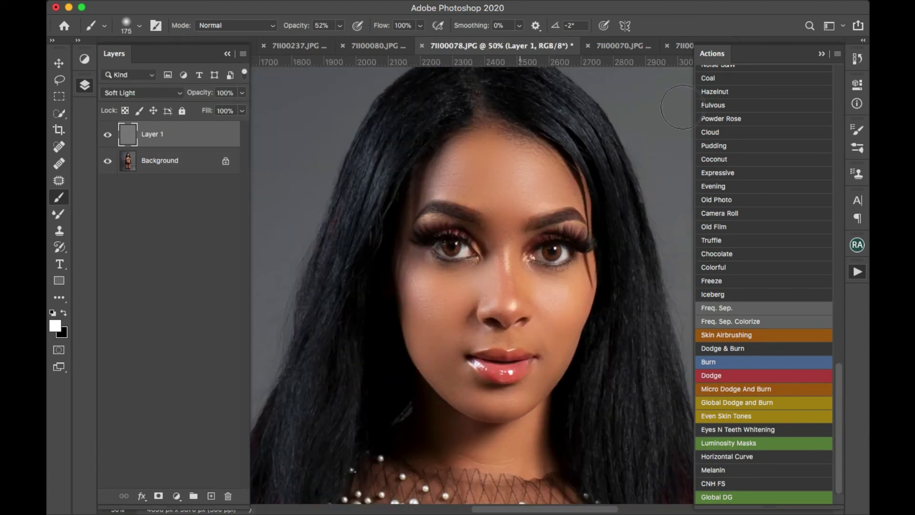
Set the brush opacity to 9% and brighten the nose bridge with white
left_click(821, 57)
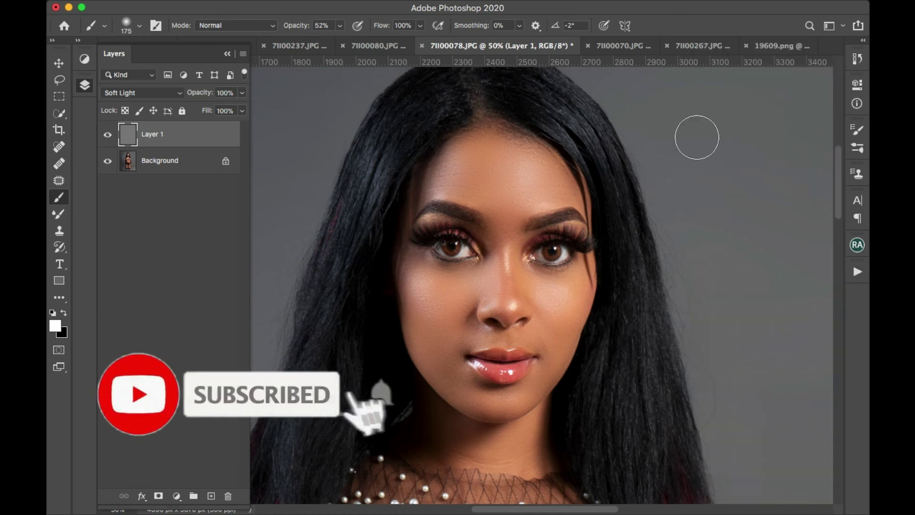
scroll(515, 253, "up", 3)
key("bracketleft")
key("bracketleft")
key("bracketleft")
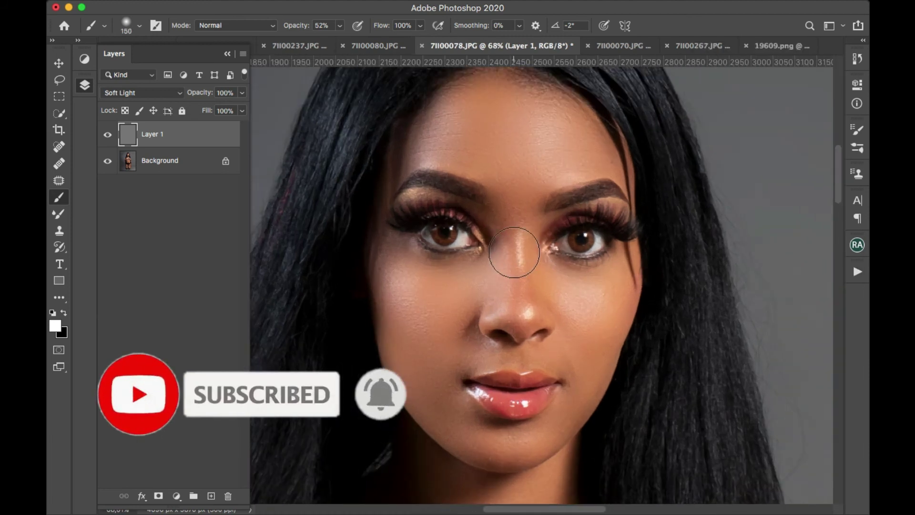
key("bracketleft")
key("bracketleft")
key("bracketleft")
left_click(340, 27)
left_click_drag(318, 43, 315, 42)
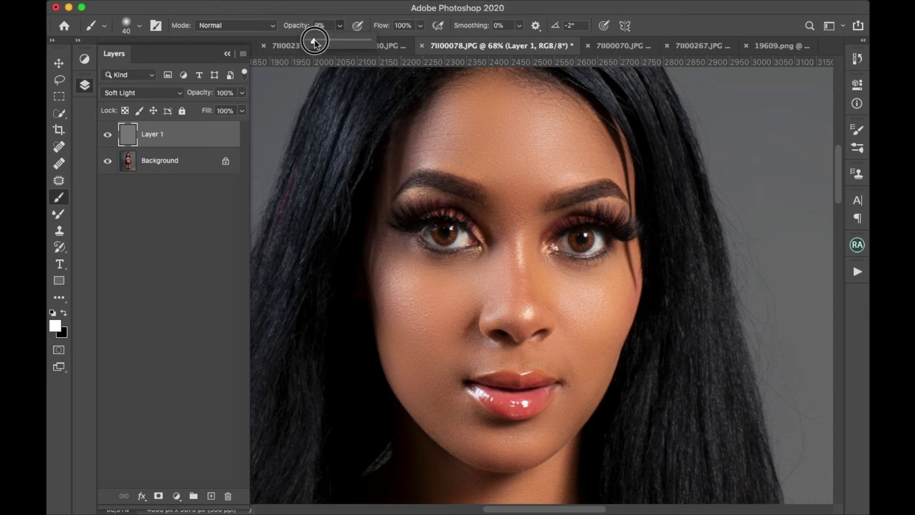
left_click(518, 238)
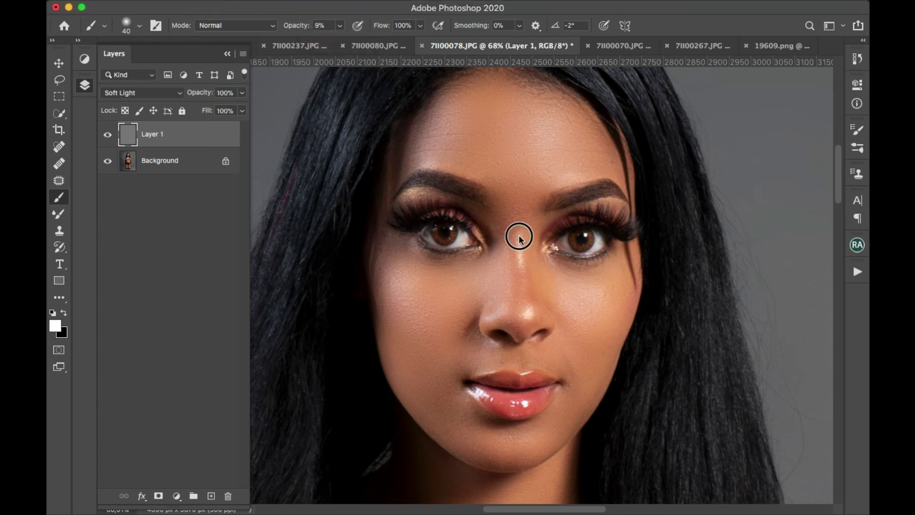
mouse_move(526, 308)
left_mouse_down()
mouse_move(521, 245)
mouse_move(527, 334)
left_mouse_up()
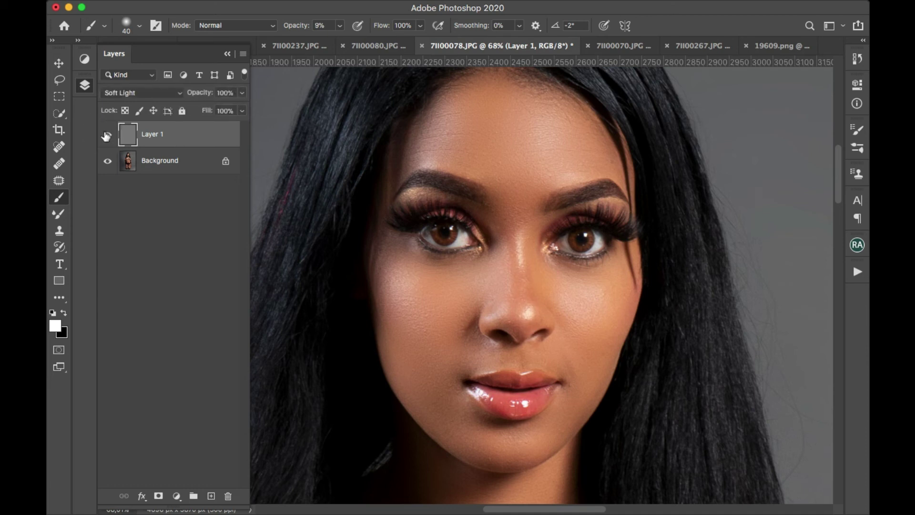
Switch to black and darken the side of the nose, cheek edges and right jaw
key("bracketright")
key("bracketright")
key("x")
key("bracketright")
key("bracketright")
left_click_drag(498, 267, 499, 253)
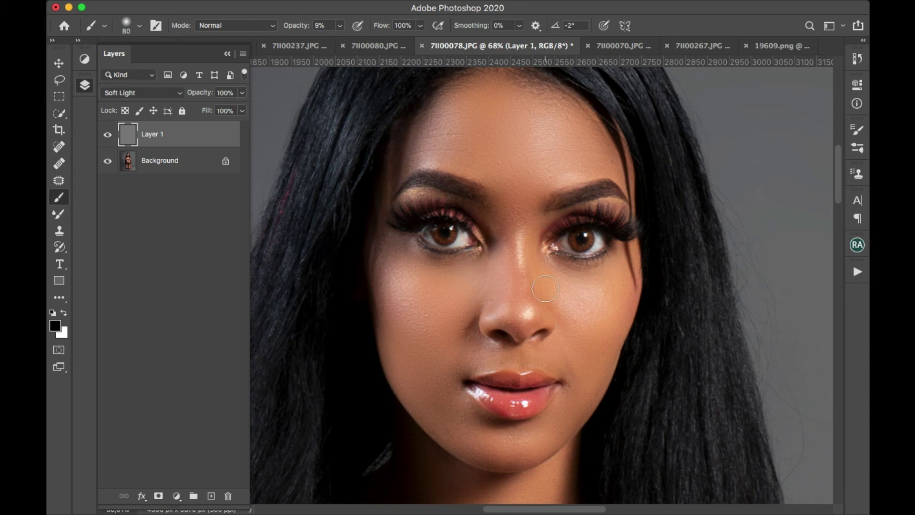
left_click_drag(382, 314, 420, 343)
left_click_drag(622, 342, 604, 349)
key("bracketleft")
key("bracketleft")
scroll(565, 256, "down", 1)
Flatten the dodge-and-burn layer into a single Background and show the Actions list
scroll(565, 256, "down", 1)
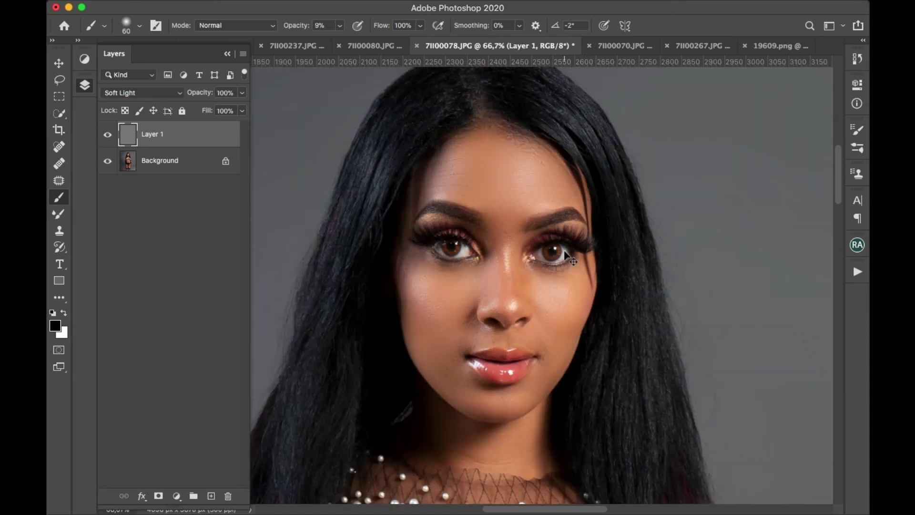
scroll(565, 256, "down", 2)
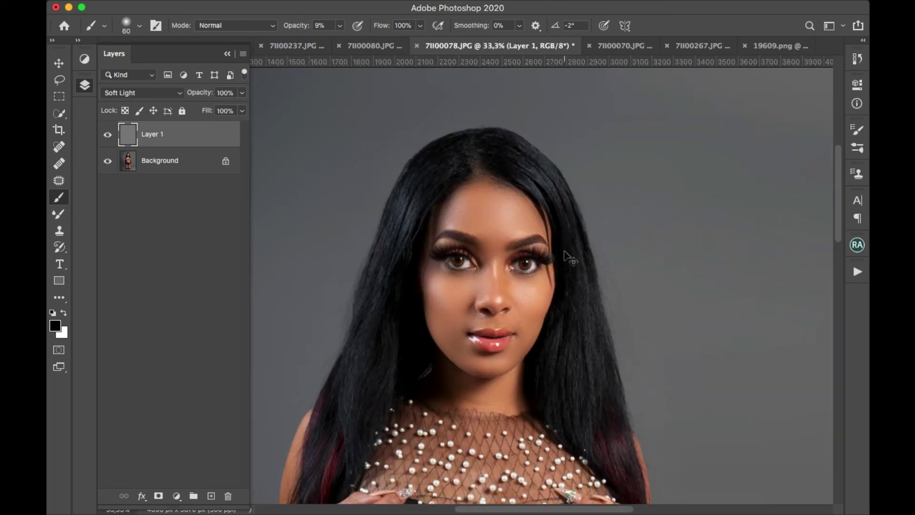
scroll(565, 256, "down", 1)
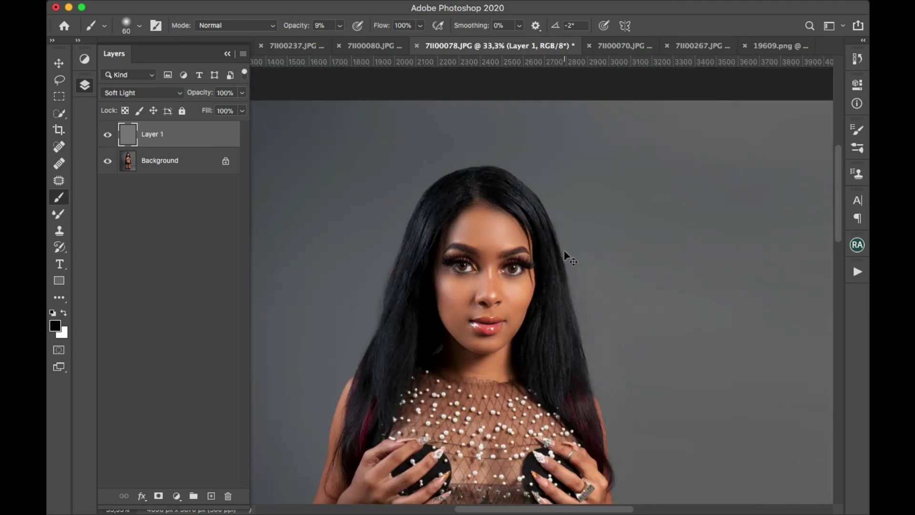
scroll(564, 256, "down", 2)
scroll(565, 256, "down", 1)
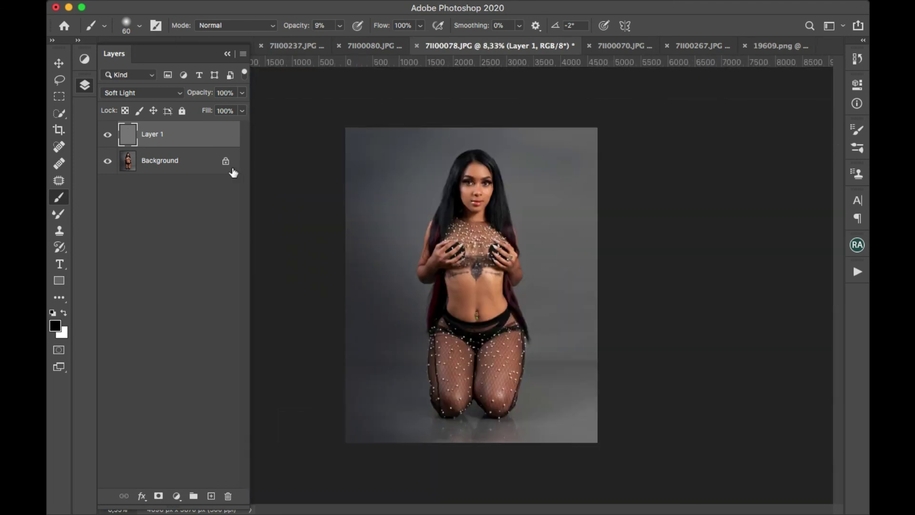
left_click(185, 155)
right_click(184, 153)
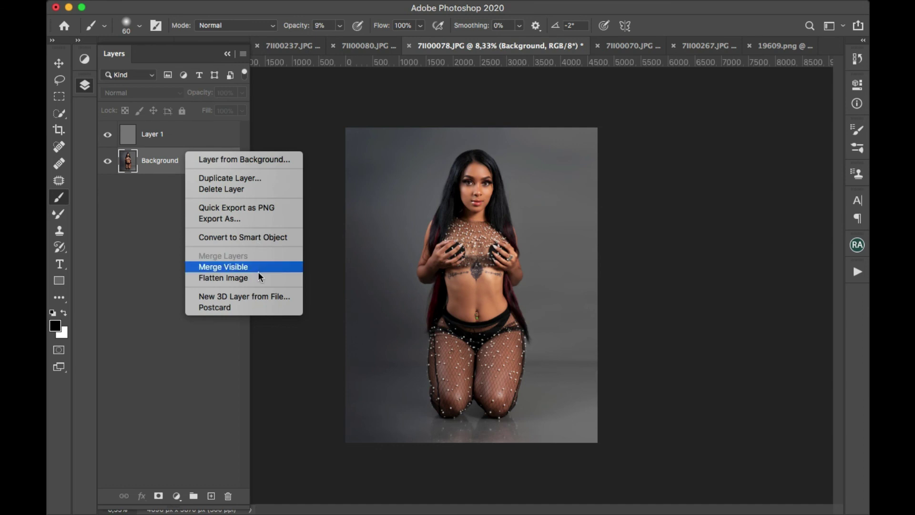
left_click(260, 277)
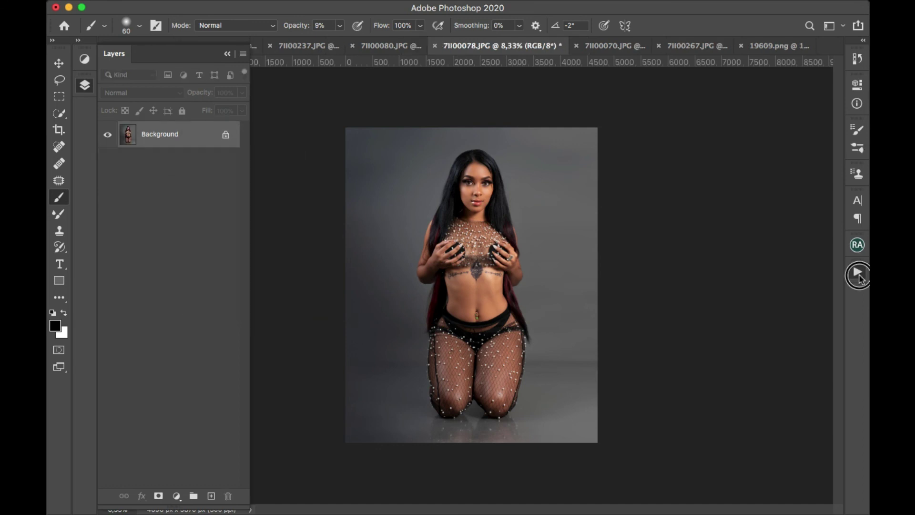
left_click(861, 279)
Play the Chocolate action and set the Chocolate group's opacity to 60%
left_click(750, 255)
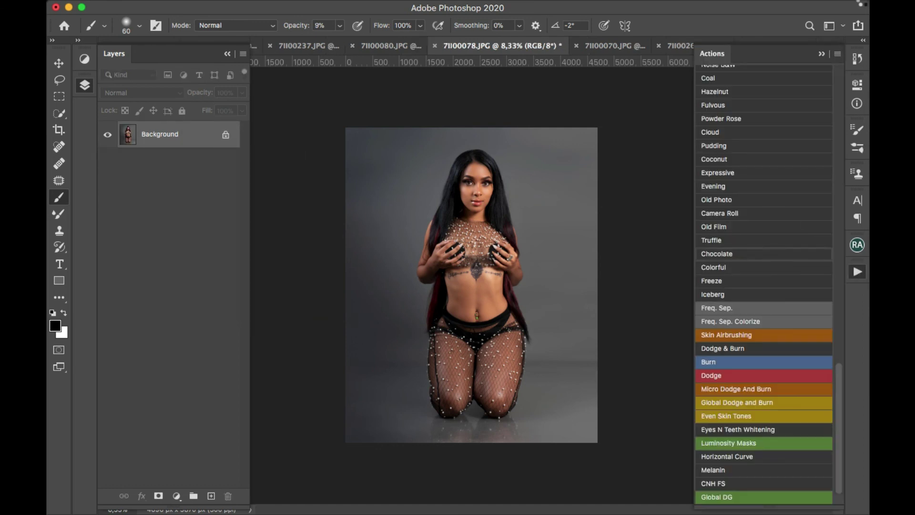
left_click(824, 54)
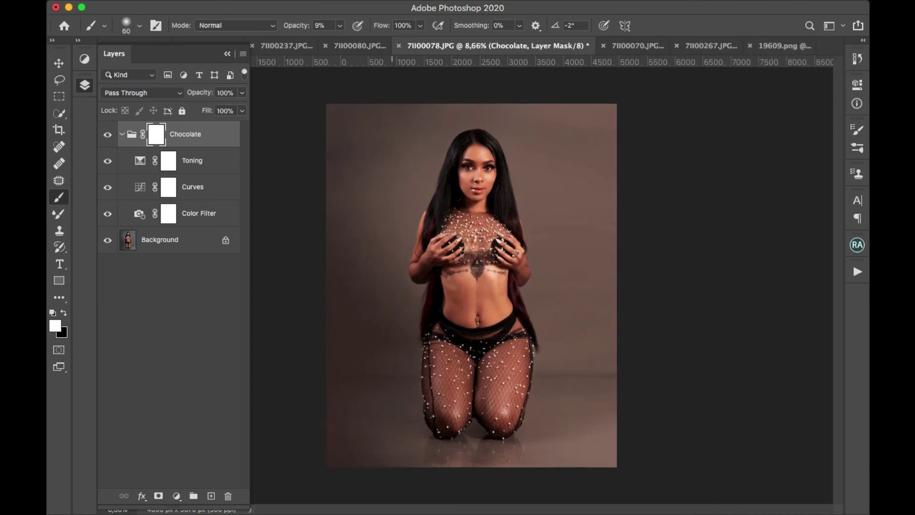
left_click(242, 94)
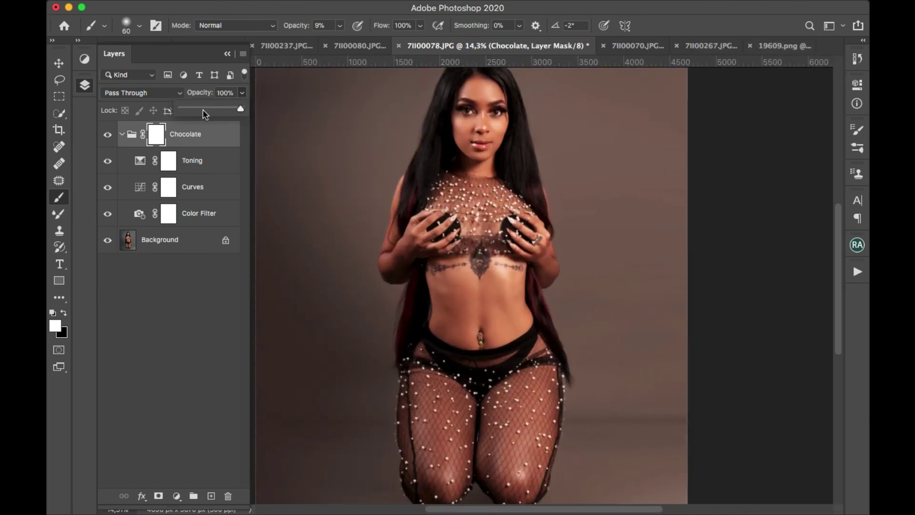
left_click_drag(204, 113, 218, 113)
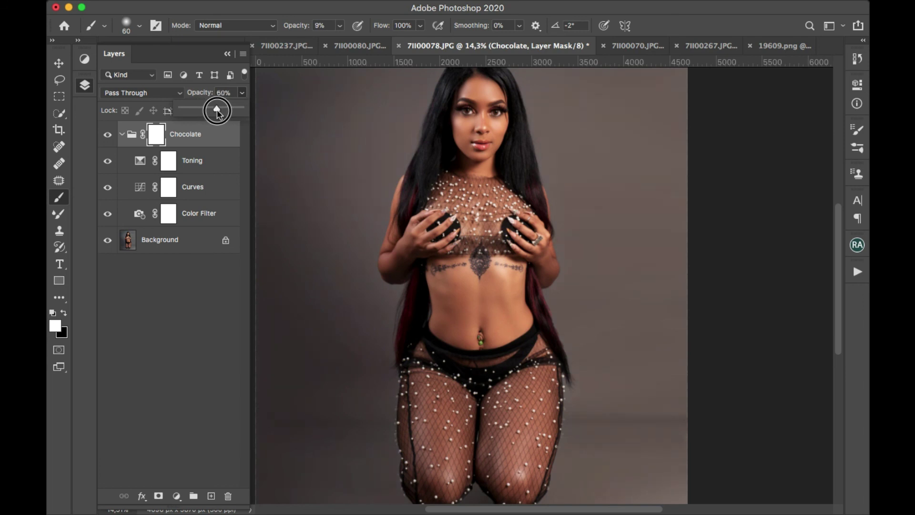
scroll(472, 239, "down", 3)
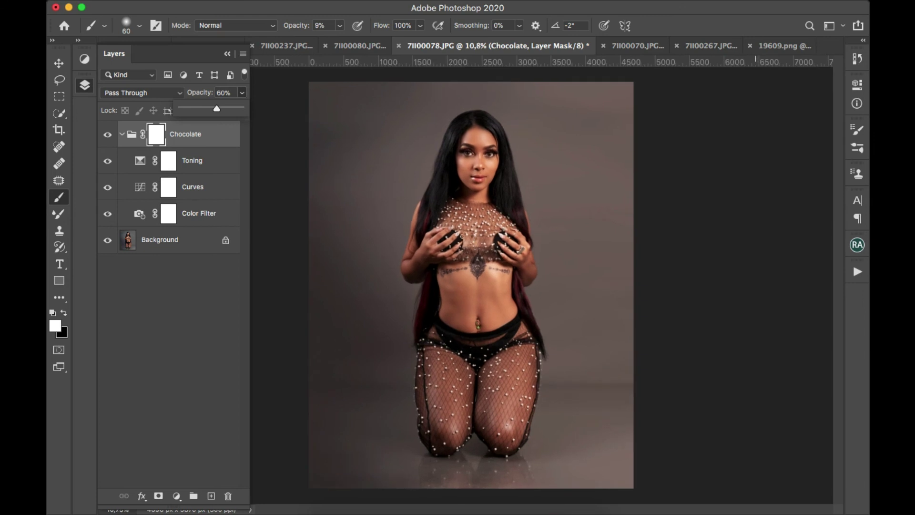
Toggle the Chocolate group's visibility twice to compare the graded and ungraded portrait
left_click(108, 136)
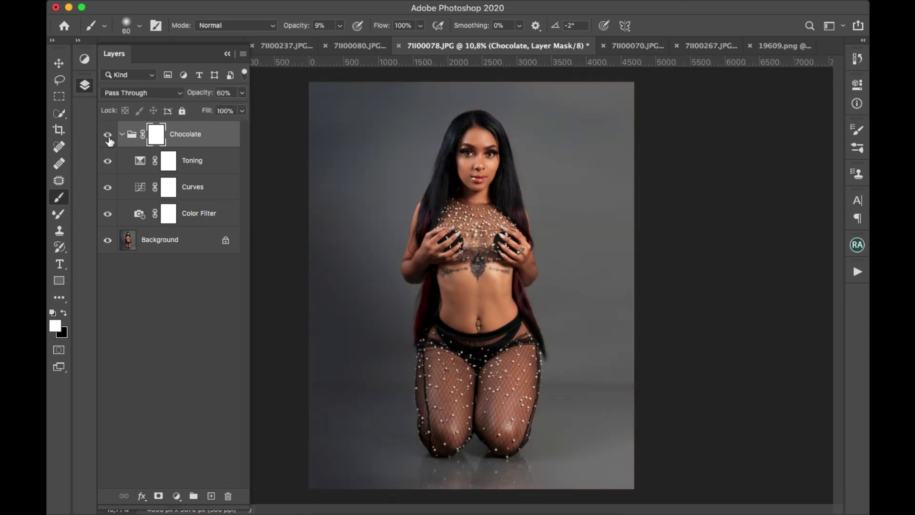
left_click(109, 138)
left_click(109, 137)
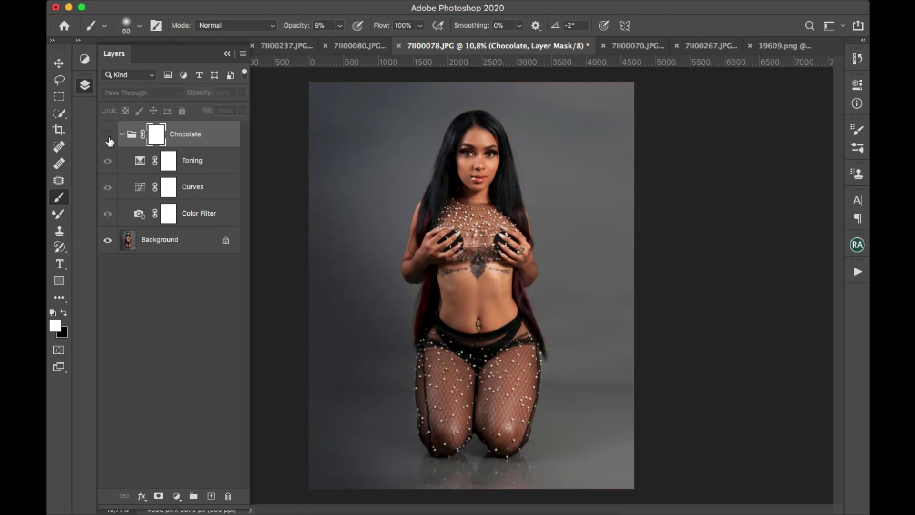
left_click(108, 138)
left_click(242, 94)
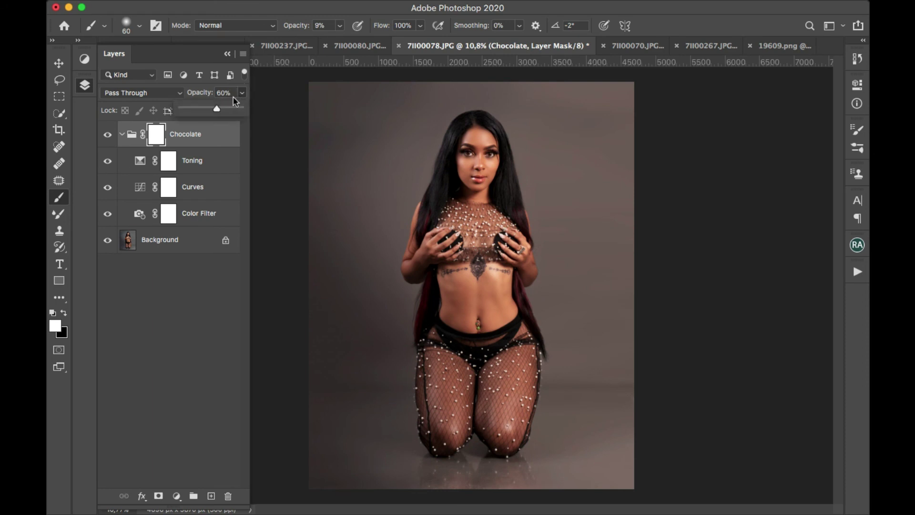
Drop the Chocolate group to 41% opacity and cut the Toning reds' black to -28
left_click_drag(215, 108, 206, 109)
double_click(138, 162)
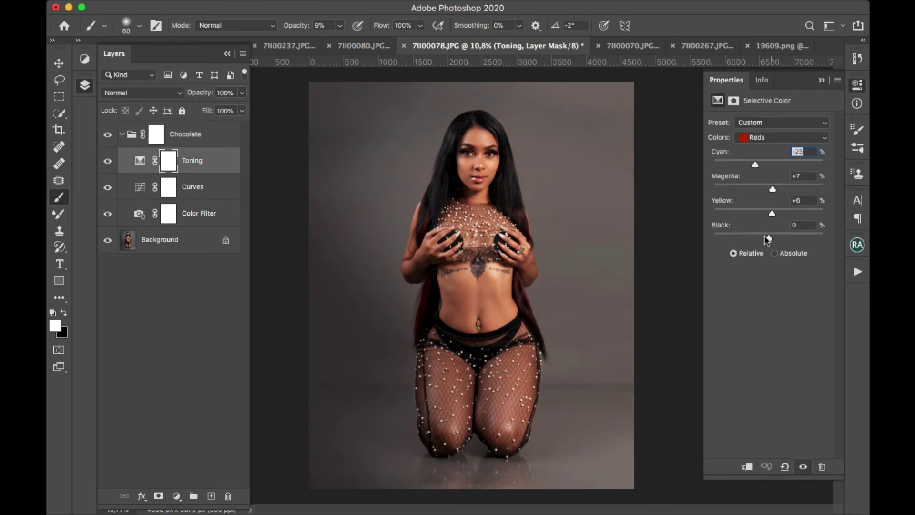
left_click_drag(767, 240, 757, 237)
left_click(195, 237)
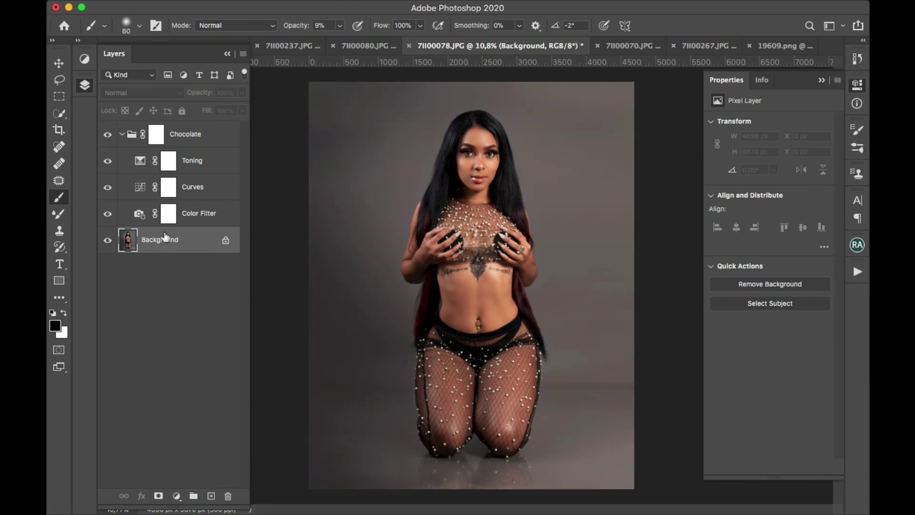
left_click(106, 135)
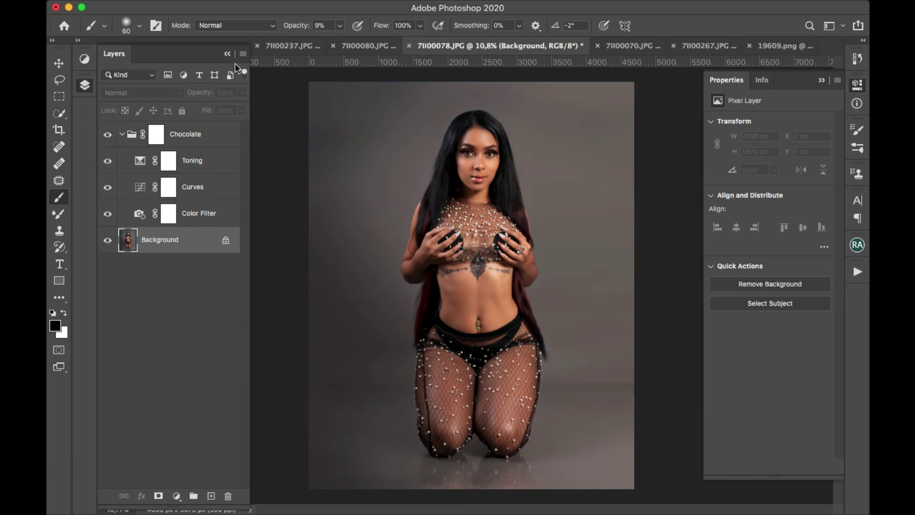